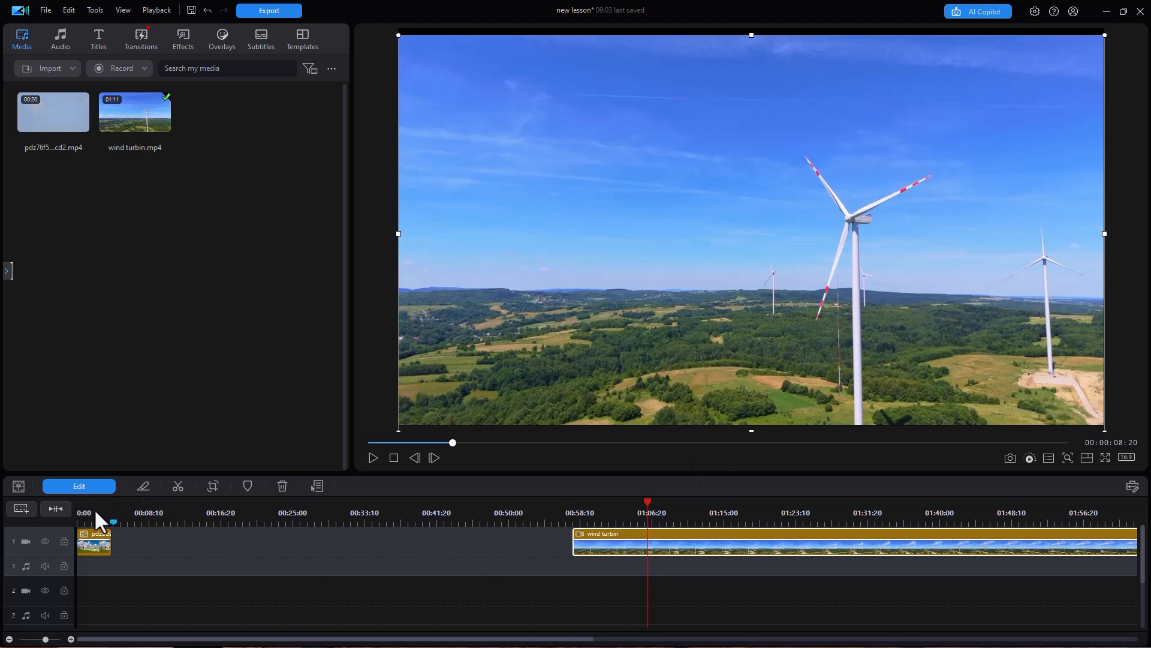
View the barn image on the timeline, and play a few seconds of the wind turbine clip.
{"action": "left_click", "coordinate": [97, 511]}
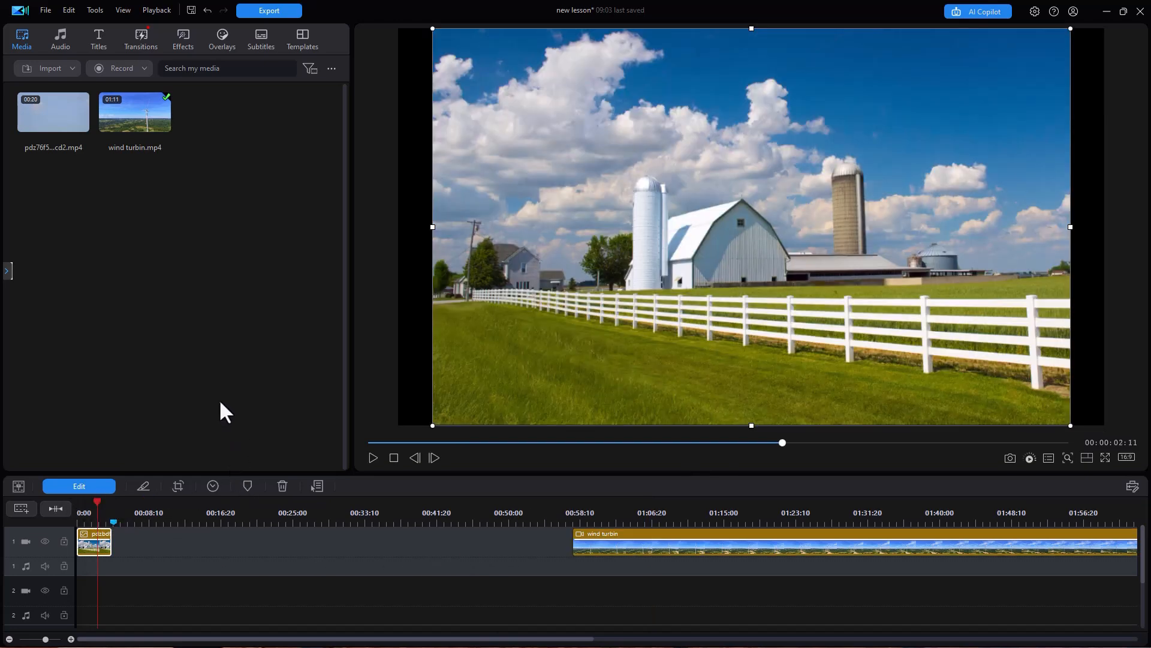
{"action": "left_click", "coordinate": [624, 512]}
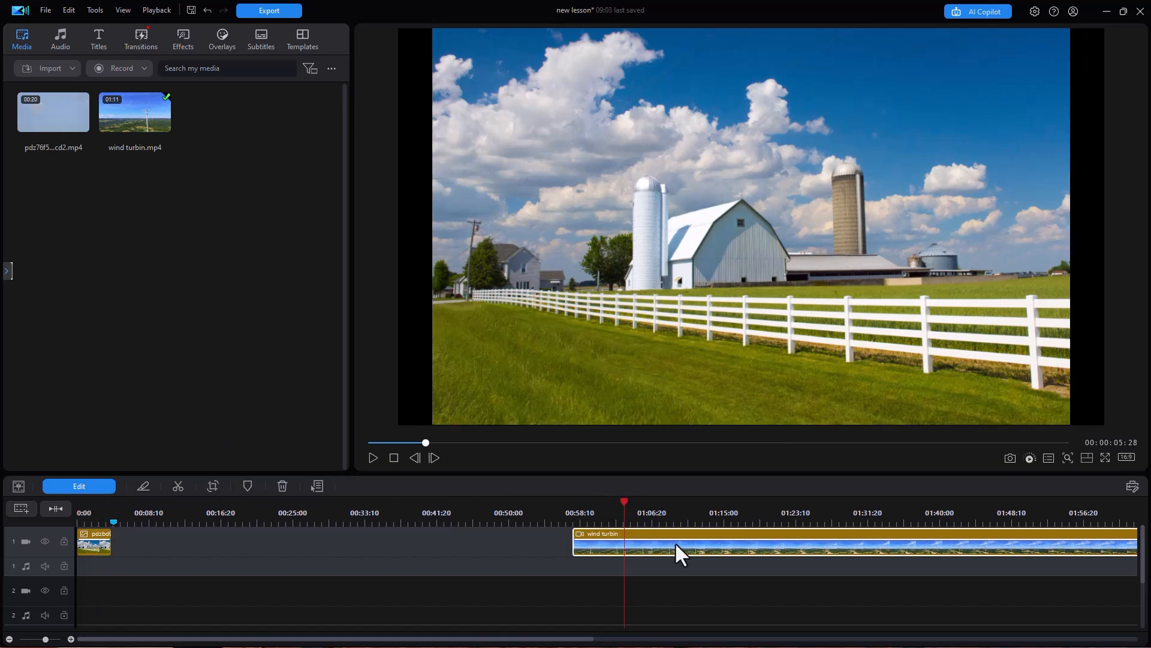
{"action": "left_click", "coordinate": [371, 457]}
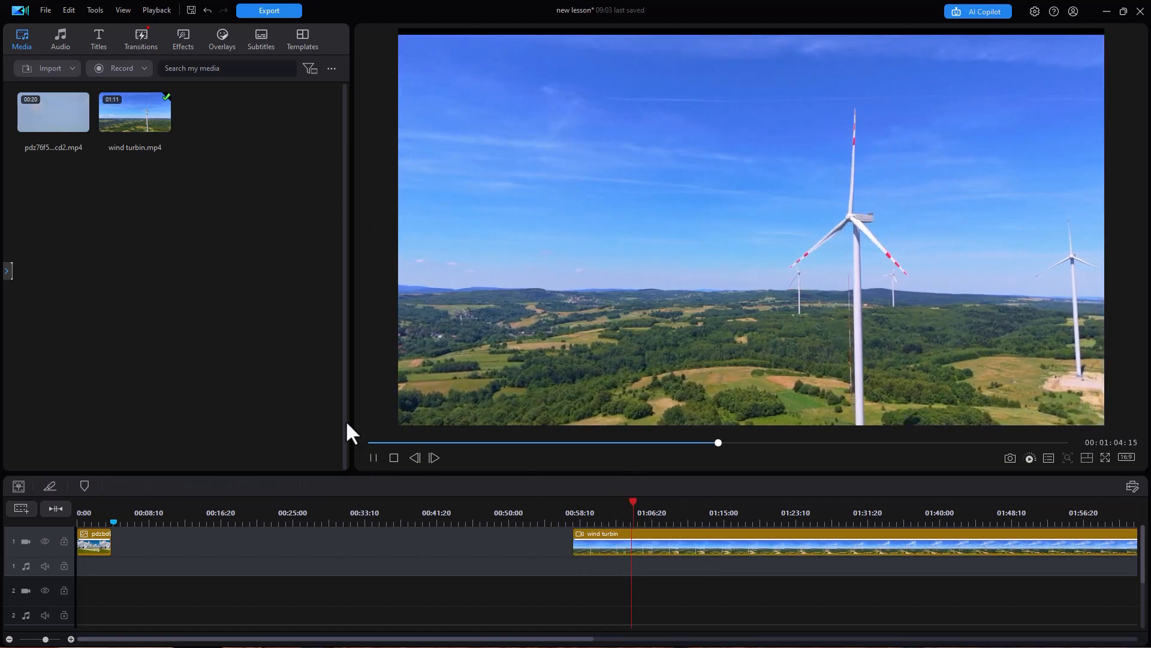
{"action": "left_click", "coordinate": [373, 457]}
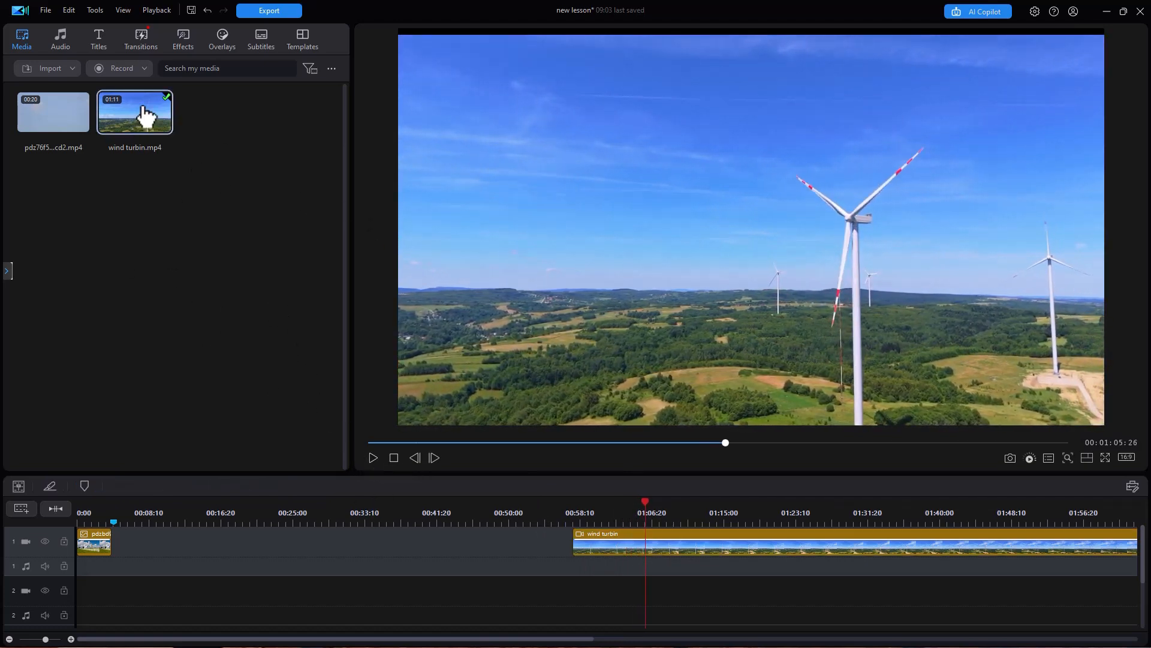
Preview the two video clips from the media library, wind turbin.mp4 and the 20-second airplane clip.
{"action": "double_click", "coordinate": [150, 125]}
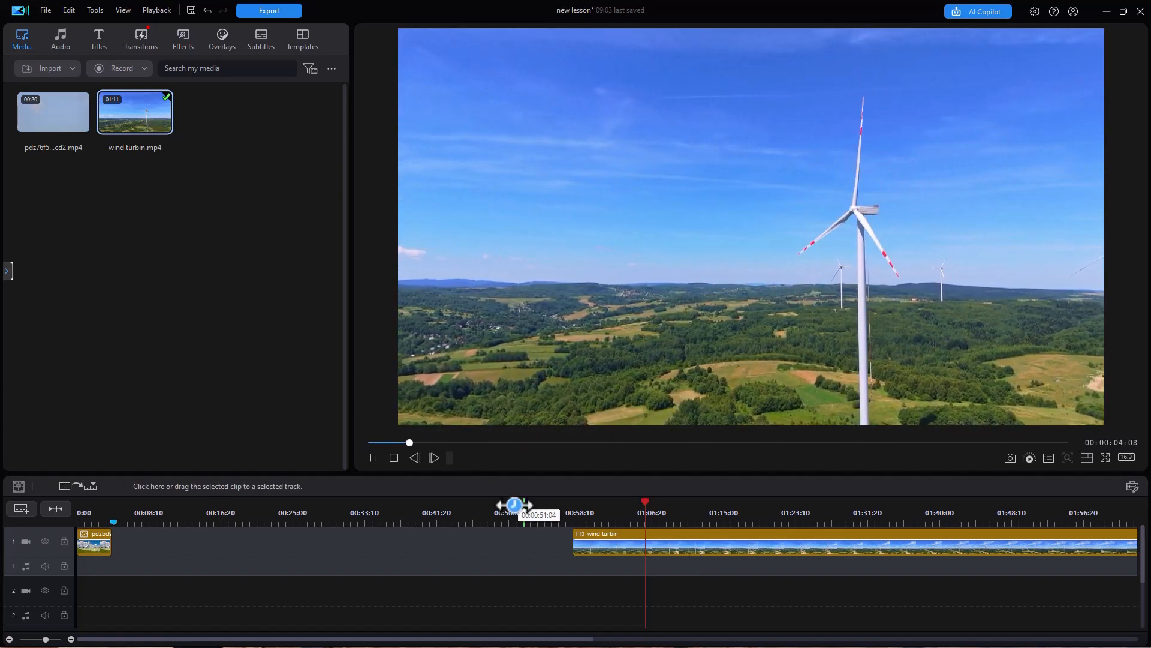
{"action": "left_click", "coordinate": [373, 458]}
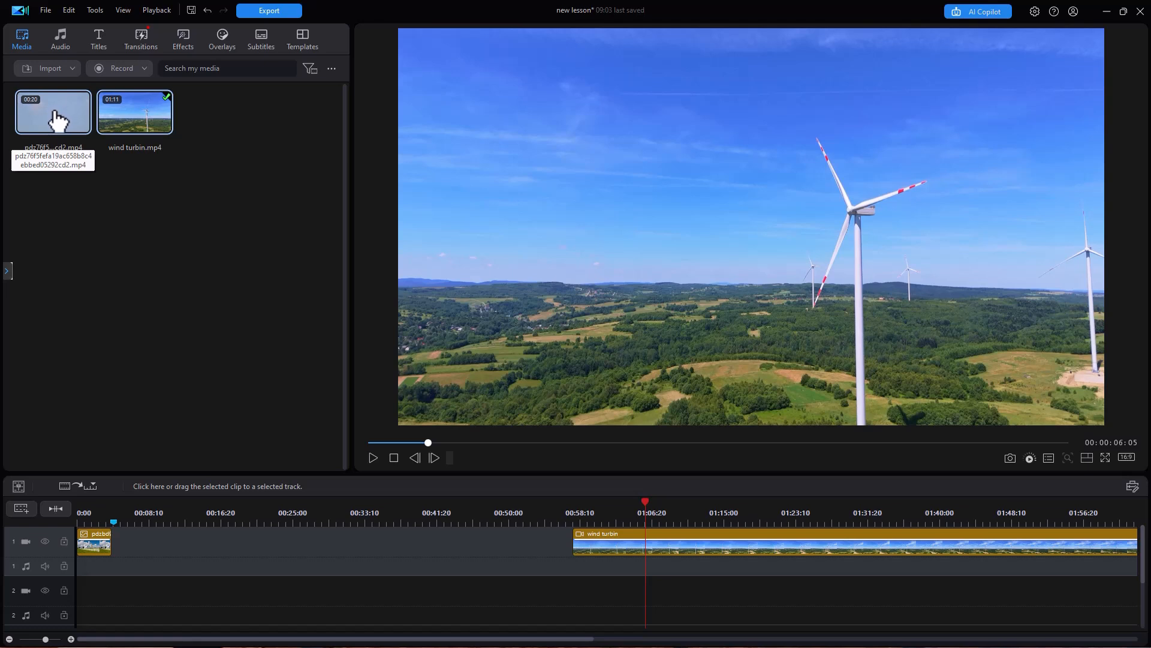
{"action": "double_click", "coordinate": [57, 118]}
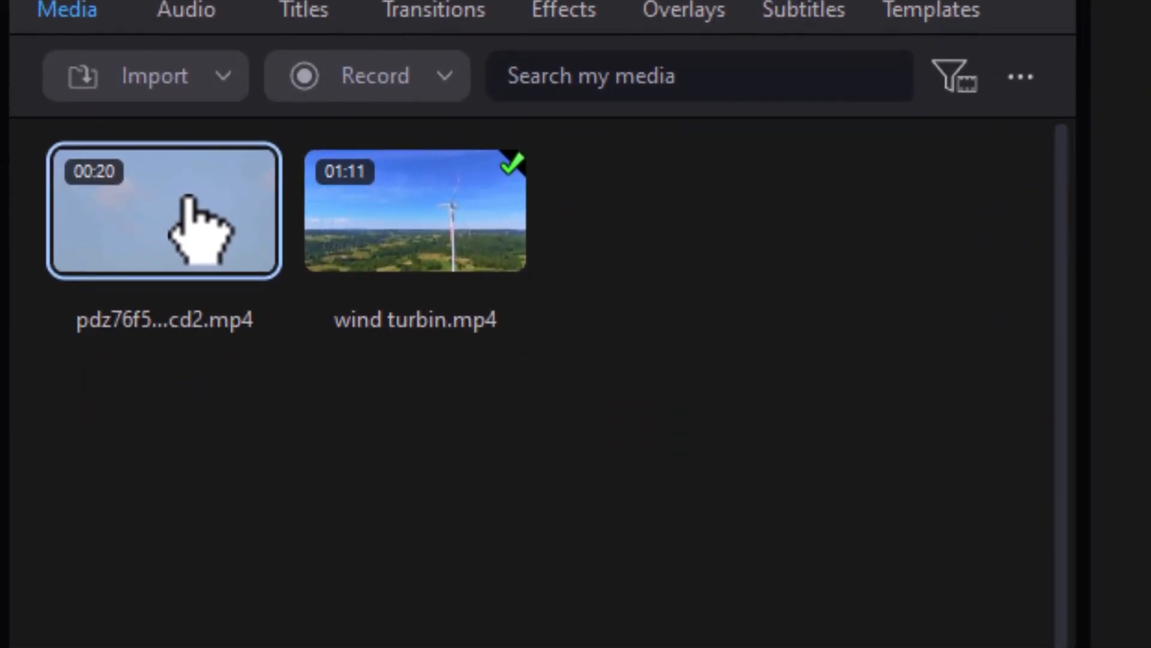
Show the airplane clip in the library preview window and move the timeline playhead to 00:01:24:07.
{"action": "right_click", "coordinate": [185, 331]}
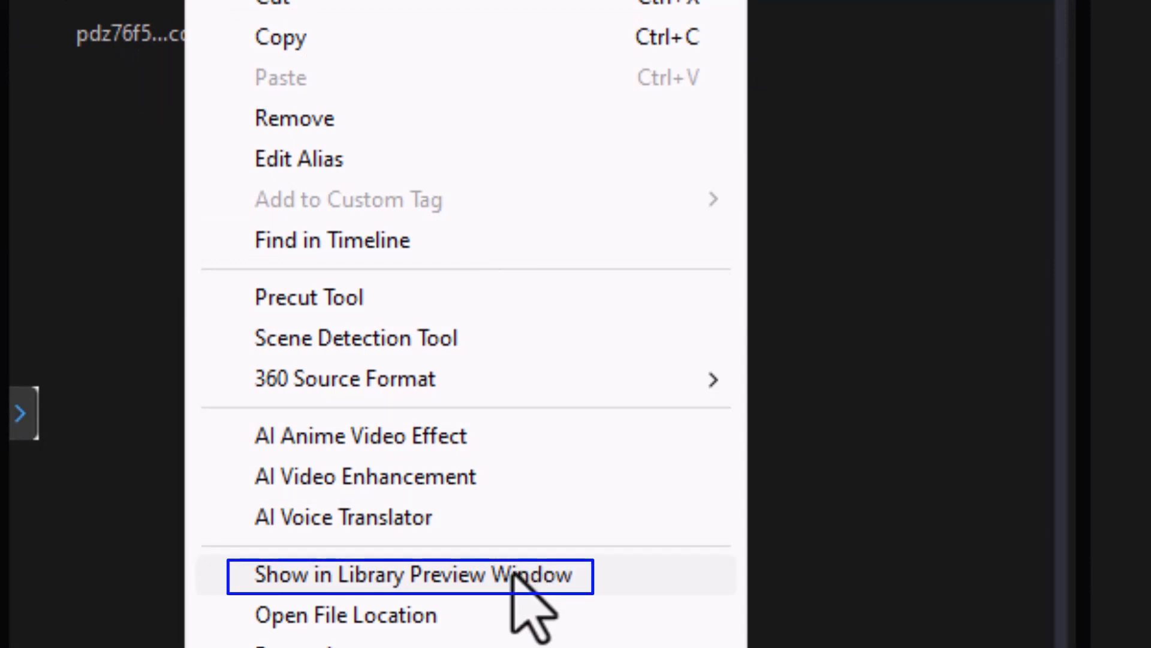
{"action": "left_click", "coordinate": [513, 573]}
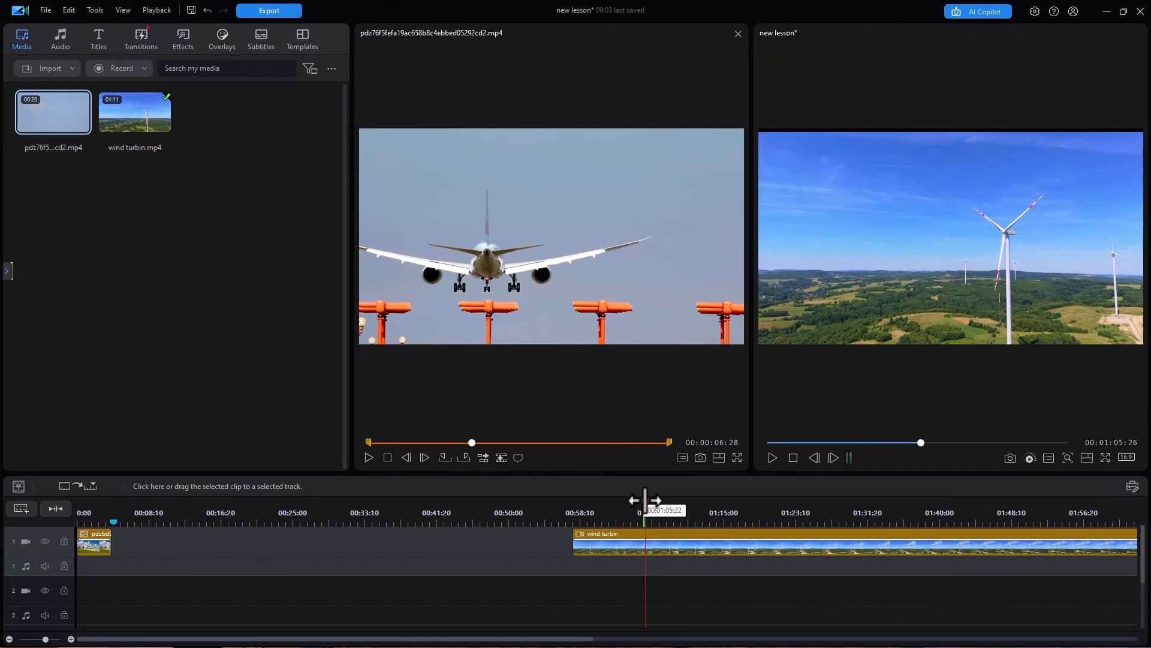
{"action": "left_click_drag", "start_coordinate": [644, 500], "coordinate": [720, 509]}
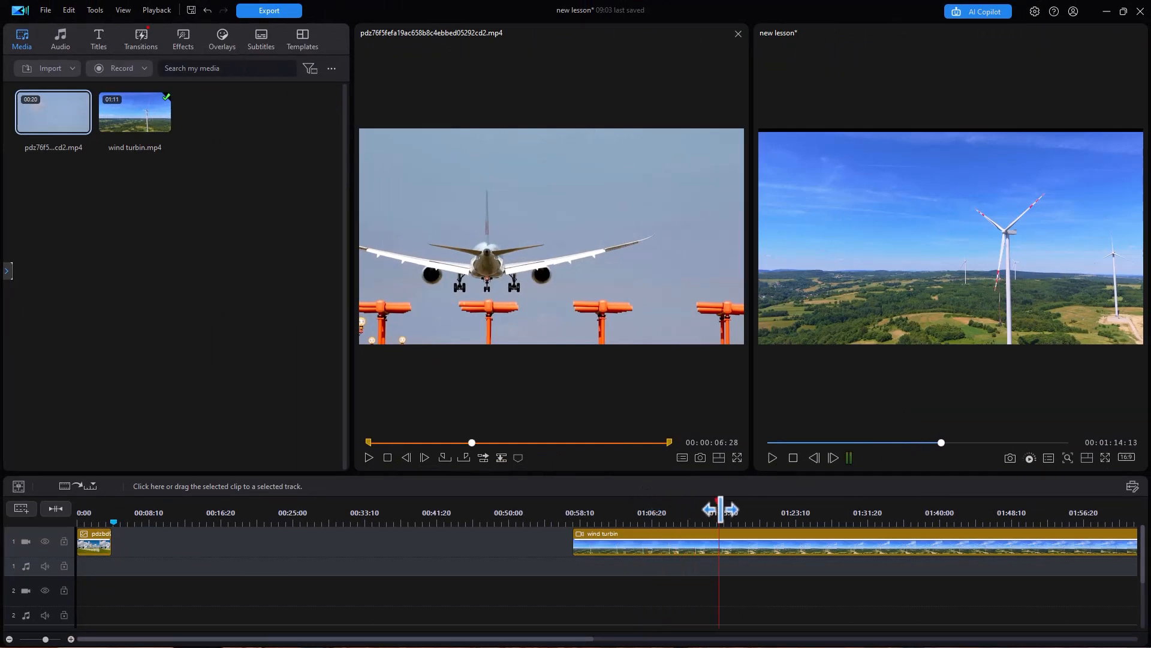
{"action": "left_click", "coordinate": [804, 513]}
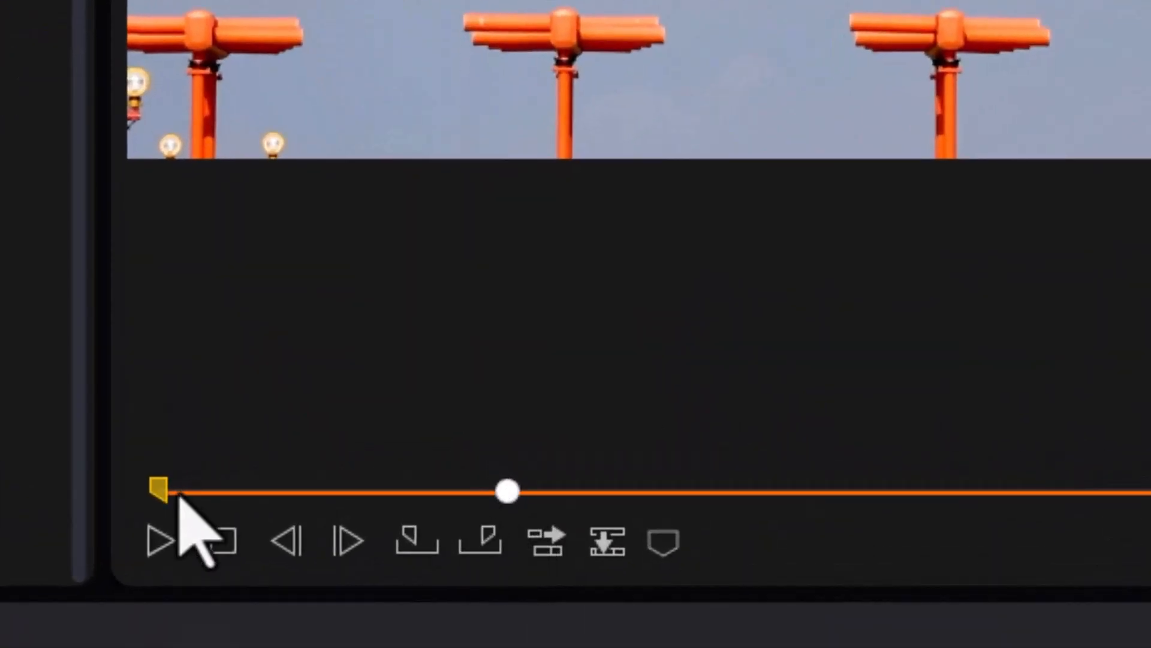
Move the airplane clip's mark-in point to about 00:00:02:00 in the library preview.
{"action": "left_click", "coordinate": [161, 488]}
{"action": "left_click_drag", "start_coordinate": [162, 489], "coordinate": [292, 490]}
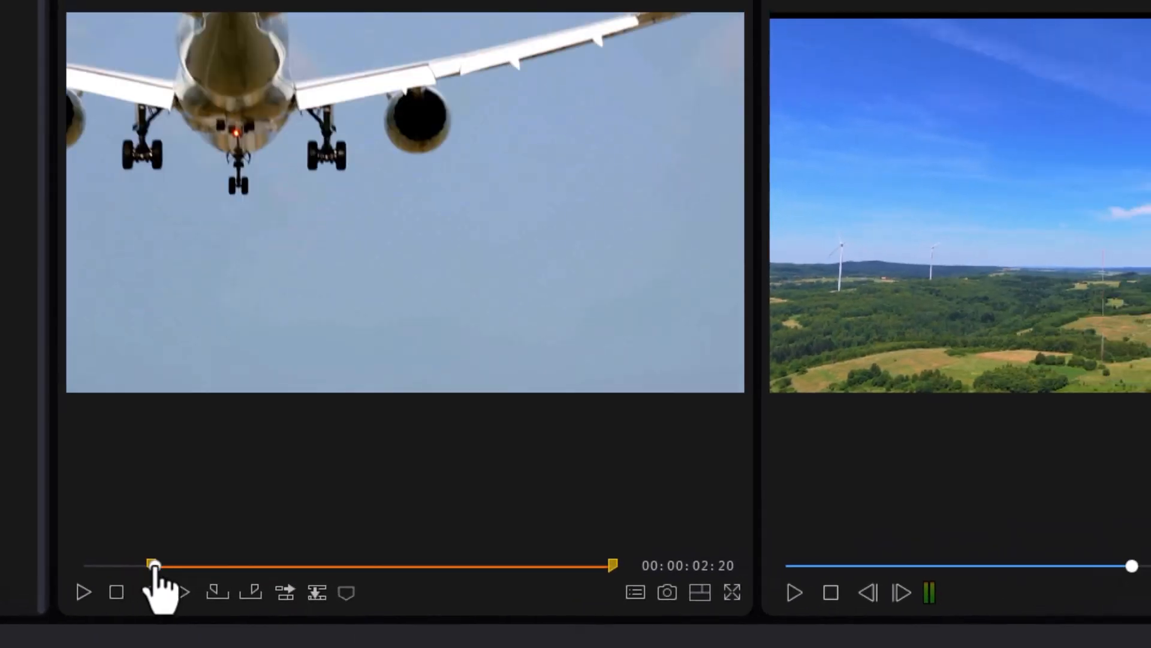
{"action": "left_click_drag", "start_coordinate": [154, 566], "coordinate": [136, 565]}
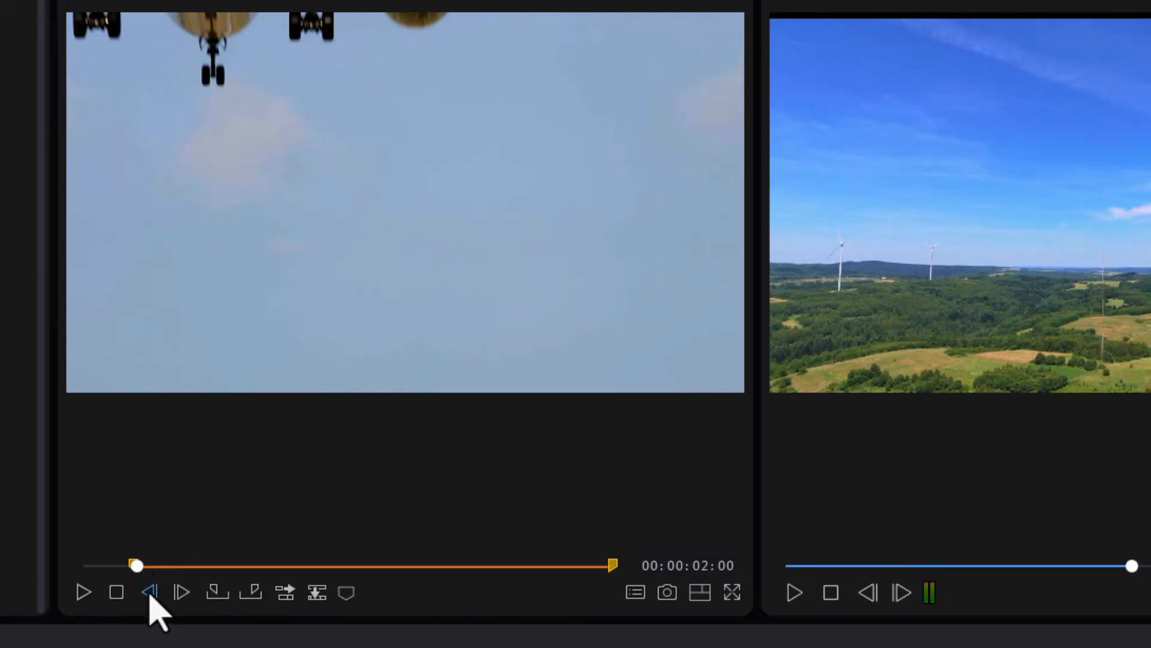
Step the airplane clip backward and forward frame by frame around its mark-in point.
{"action": "left_click", "coordinate": [149, 594]}
{"action": "left_click", "coordinate": [148, 593]}
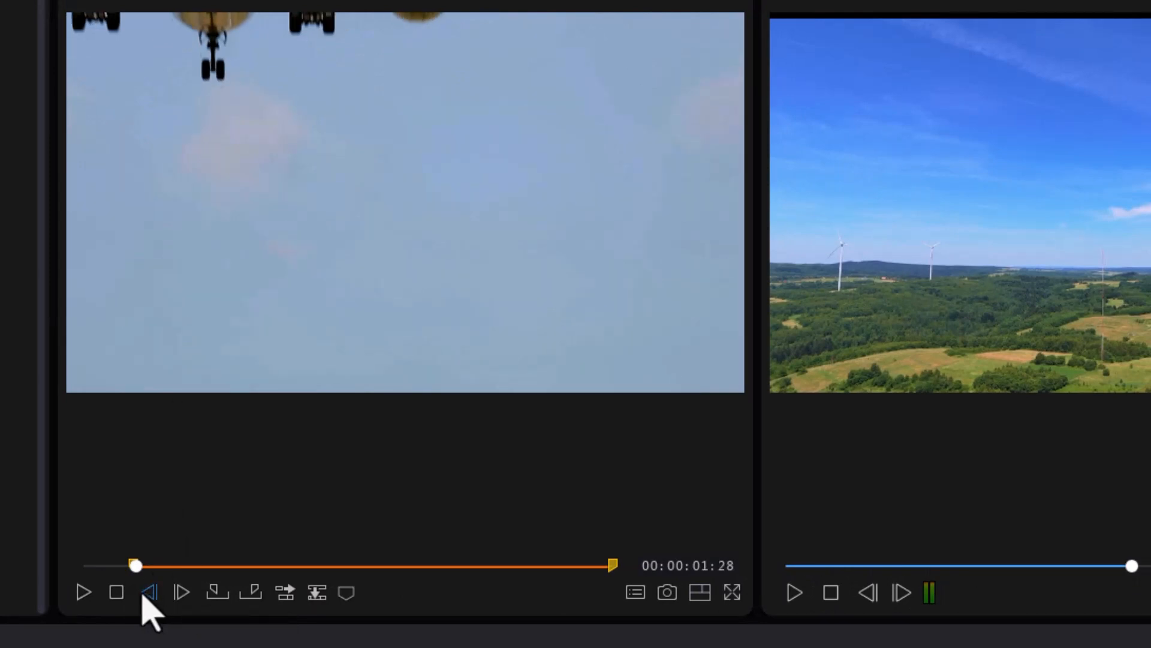
{"action": "left_click", "coordinate": [146, 594]}
{"action": "left_click", "coordinate": [143, 594]}
{"action": "left_click", "coordinate": [182, 592]}
{"action": "left_click", "coordinate": [182, 593]}
{"action": "left_click", "coordinate": [182, 593]}
{"action": "left_click", "coordinate": [182, 593]}
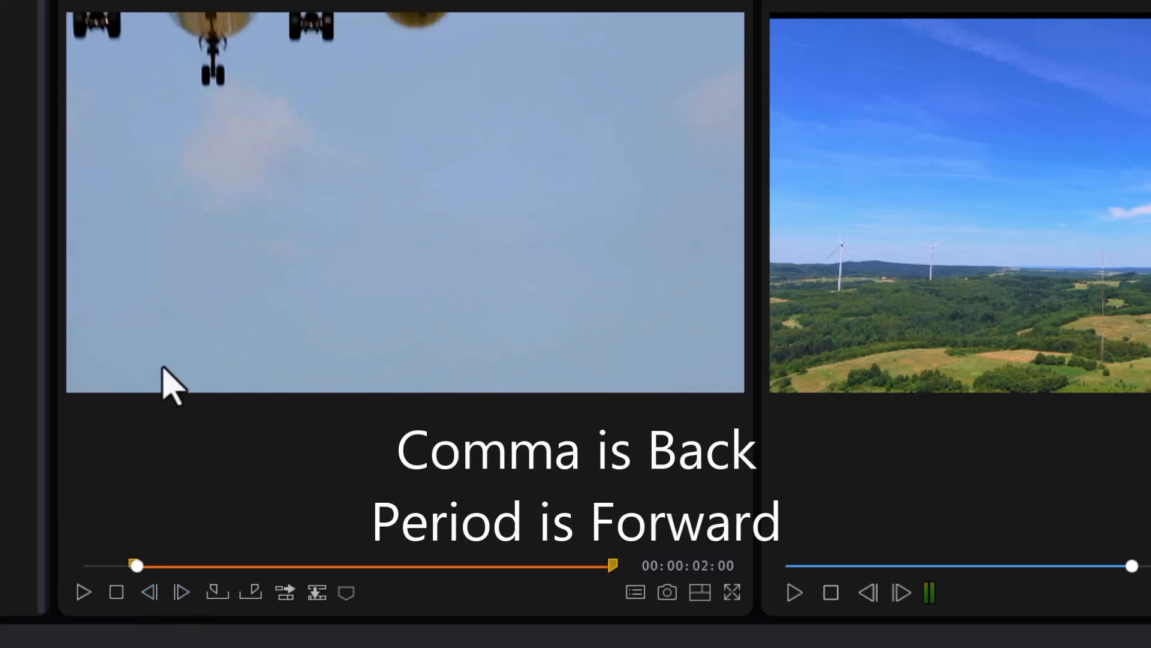
{"action": "key", "text": "comma"}
{"action": "key", "text": "comma"}
{"action": "key", "text": "comma"}
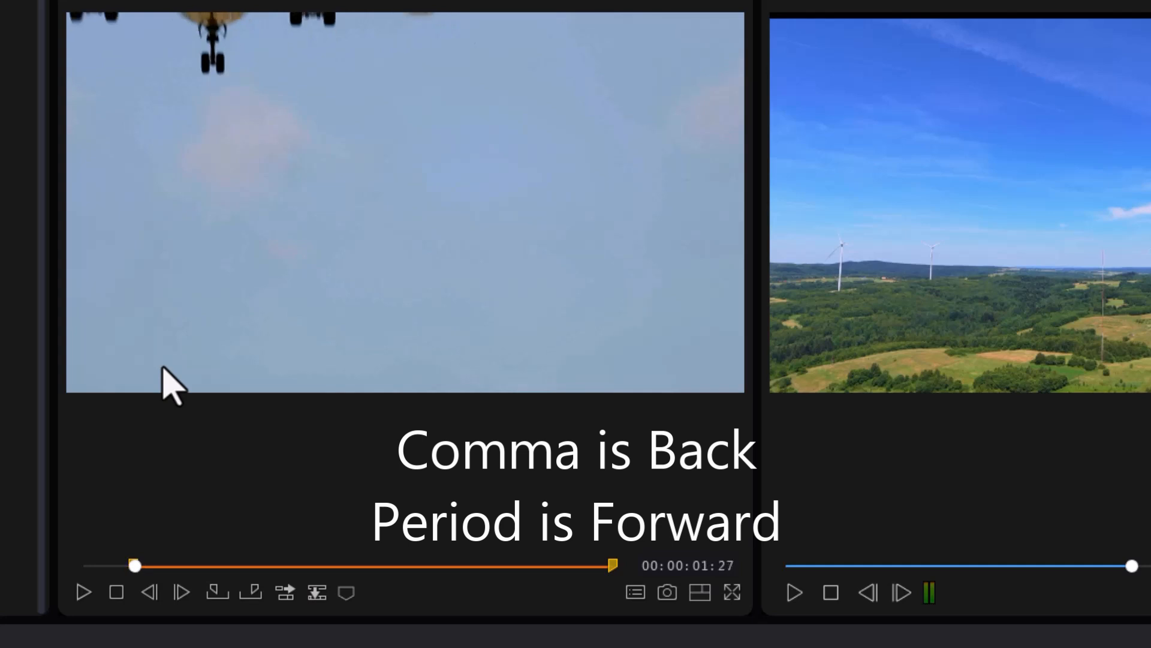
{"action": "key", "text": "period"}
{"action": "key", "text": "period"}
{"action": "key", "text": "period"}
{"action": "key", "text": "period"}
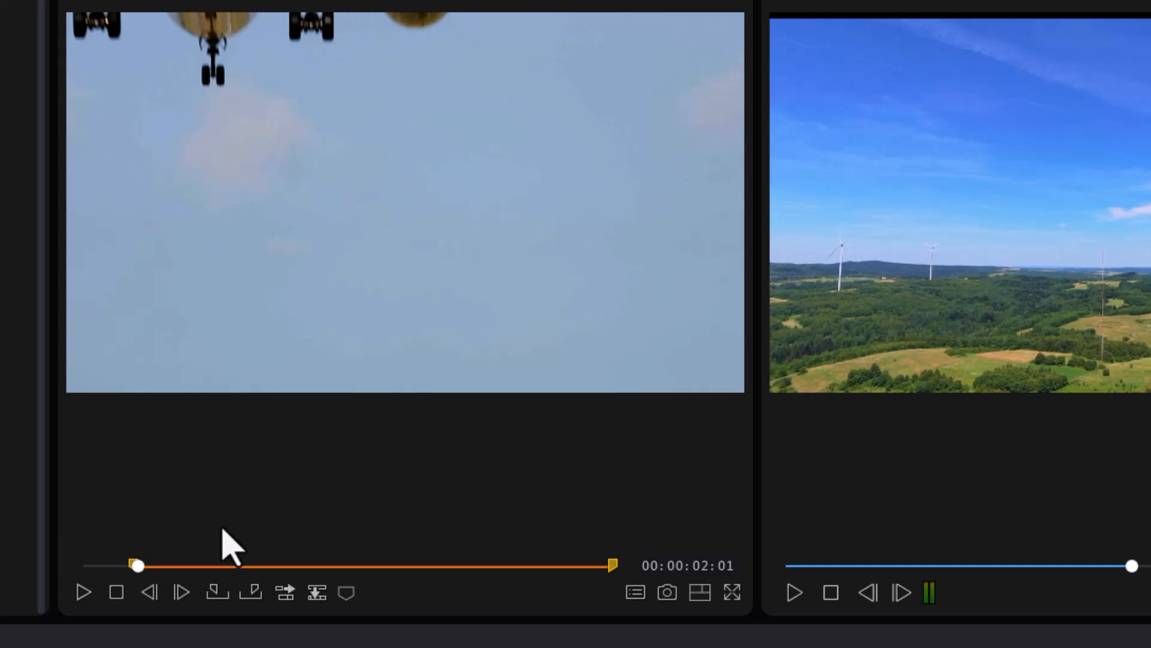
Mark in the airplane clip at about 00:00:01:21, before the plane enters the frame, and mark out at 00:00:15:06.
{"action": "key", "text": "Left"}
{"action": "key", "text": "Left"}
{"action": "key", "text": "Left"}
{"action": "key", "text": "Left"}
{"action": "key", "text": "Left"}
{"action": "key", "text": "Left"}
{"action": "key", "text": "Left"}
{"action": "key", "text": "Left"}
{"action": "key", "text": "Left"}
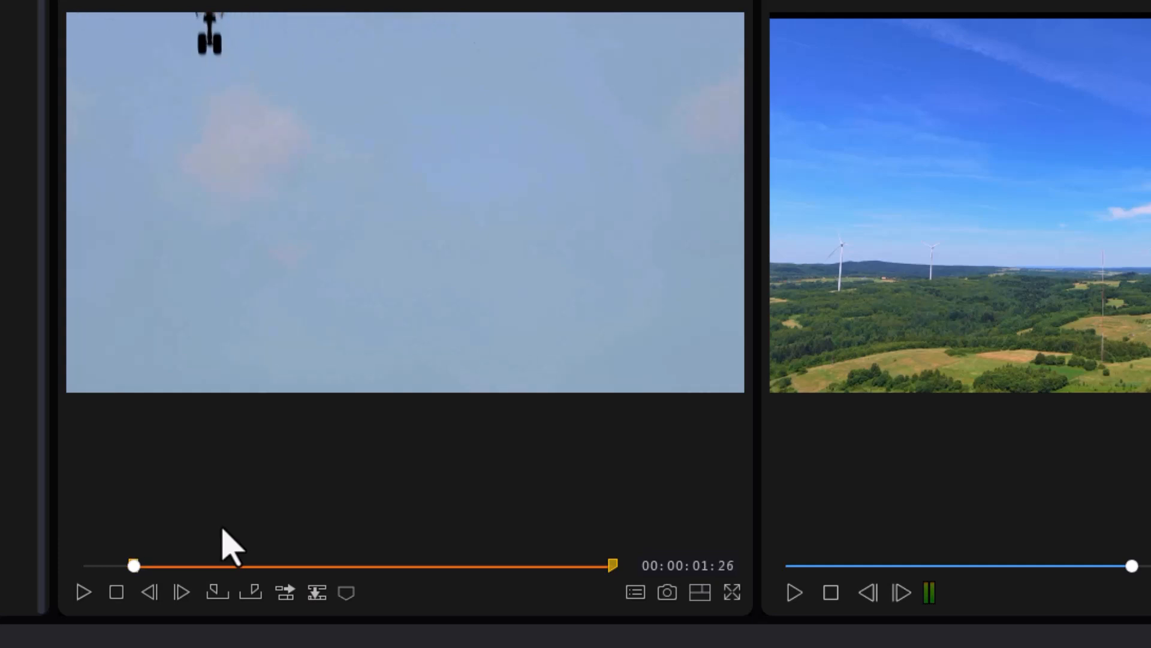
{"action": "key", "text": "Left"}
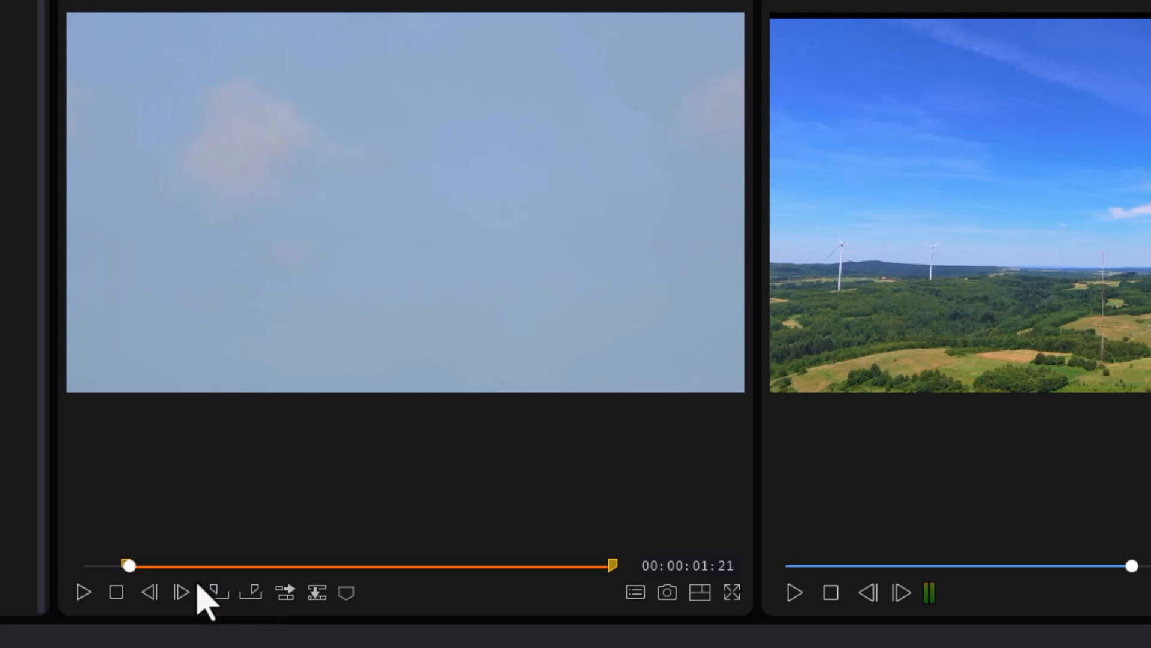
{"action": "left_click_drag", "start_coordinate": [133, 566], "coordinate": [485, 598]}
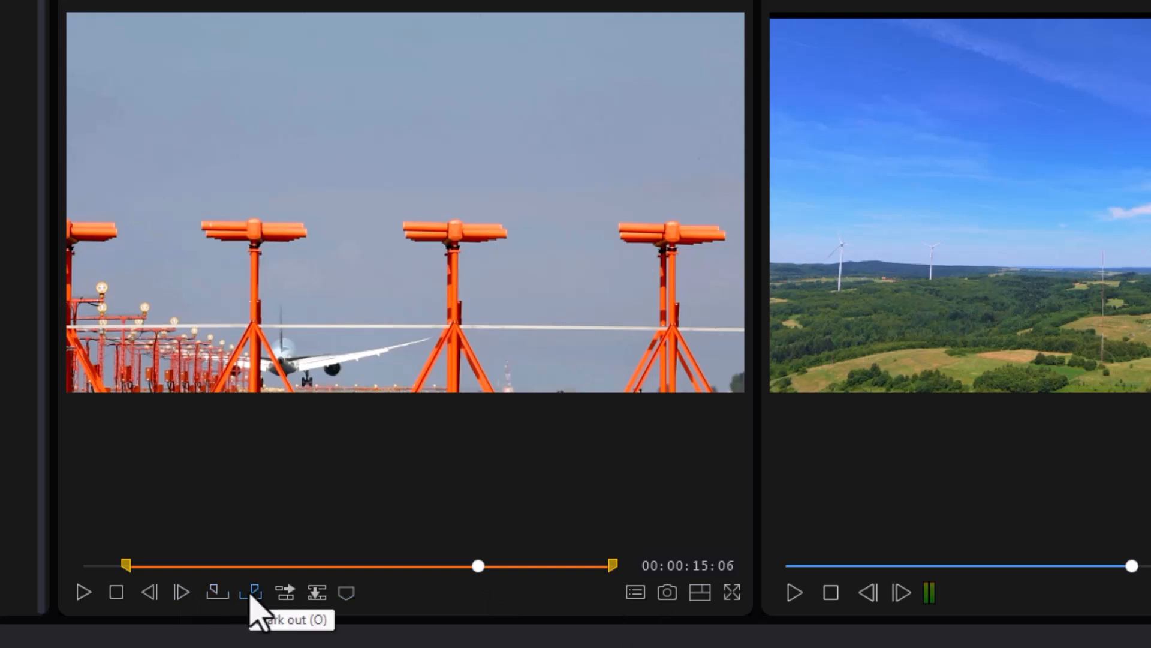
{"action": "key", "text": "o"}
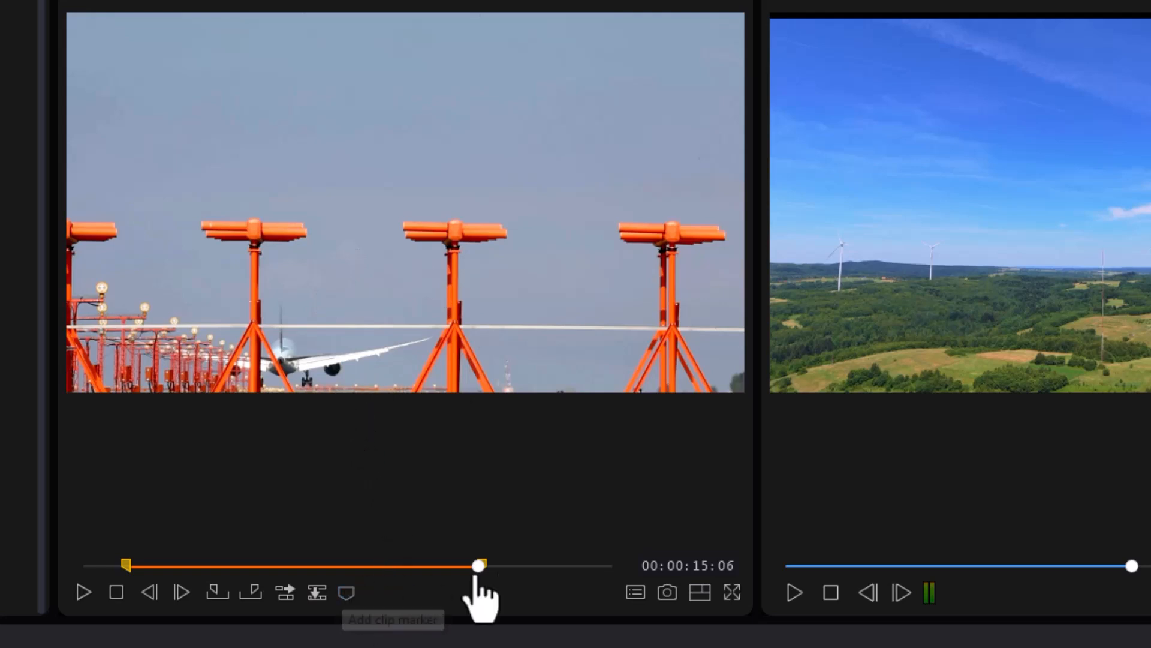
Add clip markers to the airplane clip at 00:00:07:23 and 00:00:10:03.
{"action": "left_click_drag", "start_coordinate": [479, 568], "coordinate": [288, 579]}
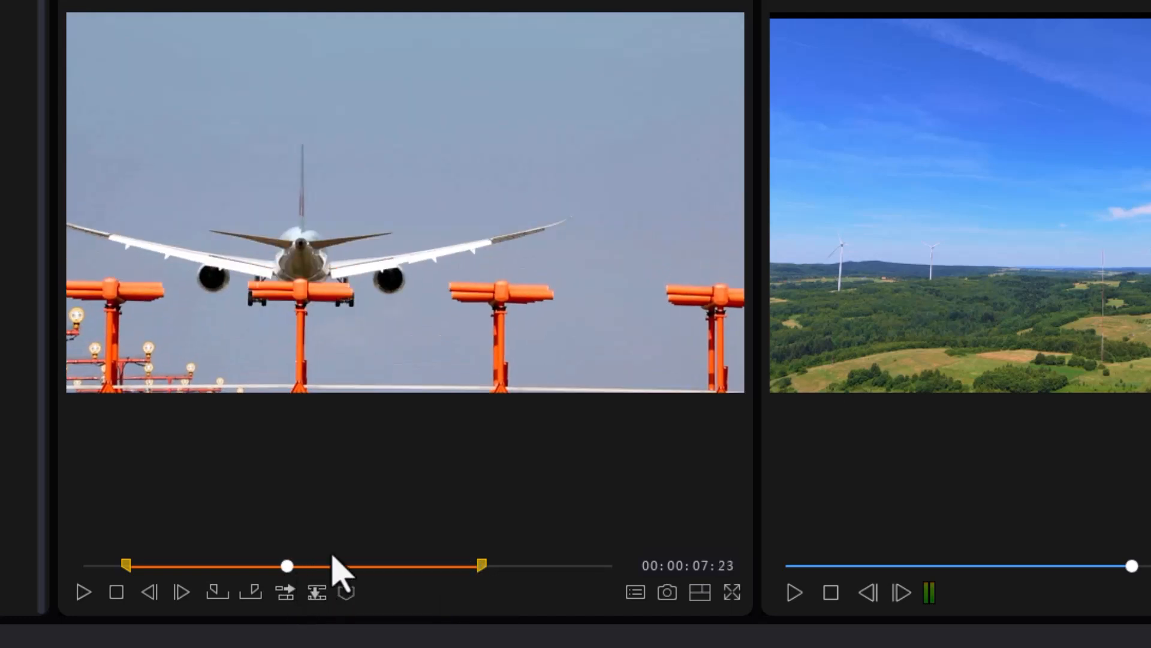
{"action": "left_click", "coordinate": [347, 594]}
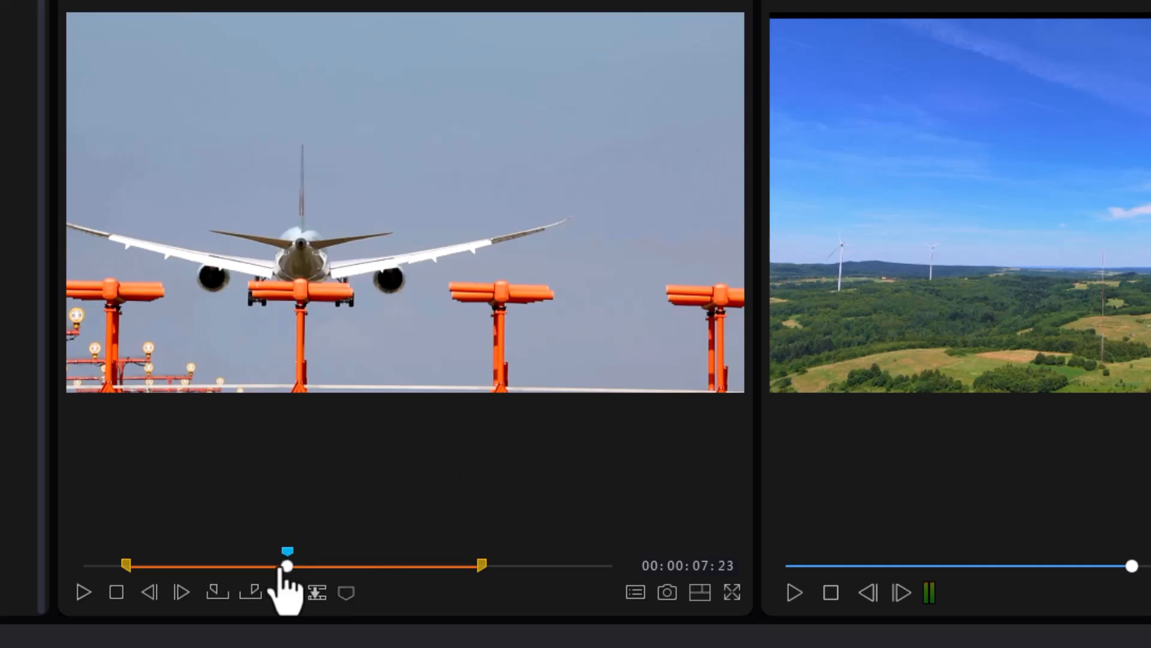
{"action": "left_click_drag", "start_coordinate": [287, 566], "coordinate": [347, 566]}
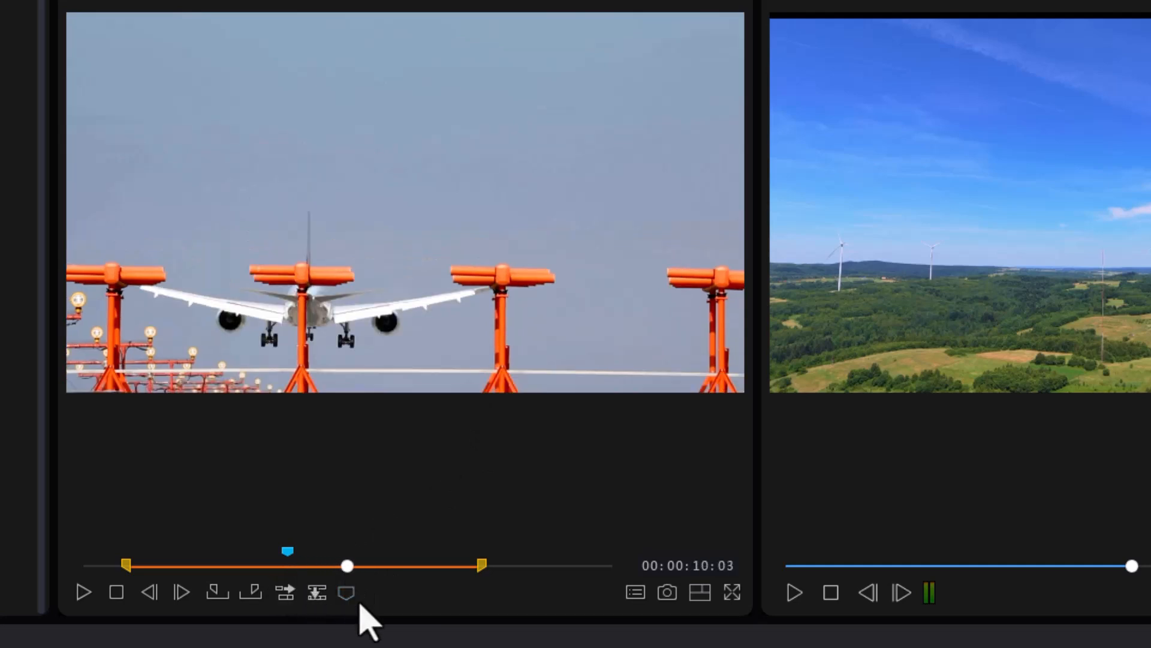
{"action": "left_click", "coordinate": [346, 593]}
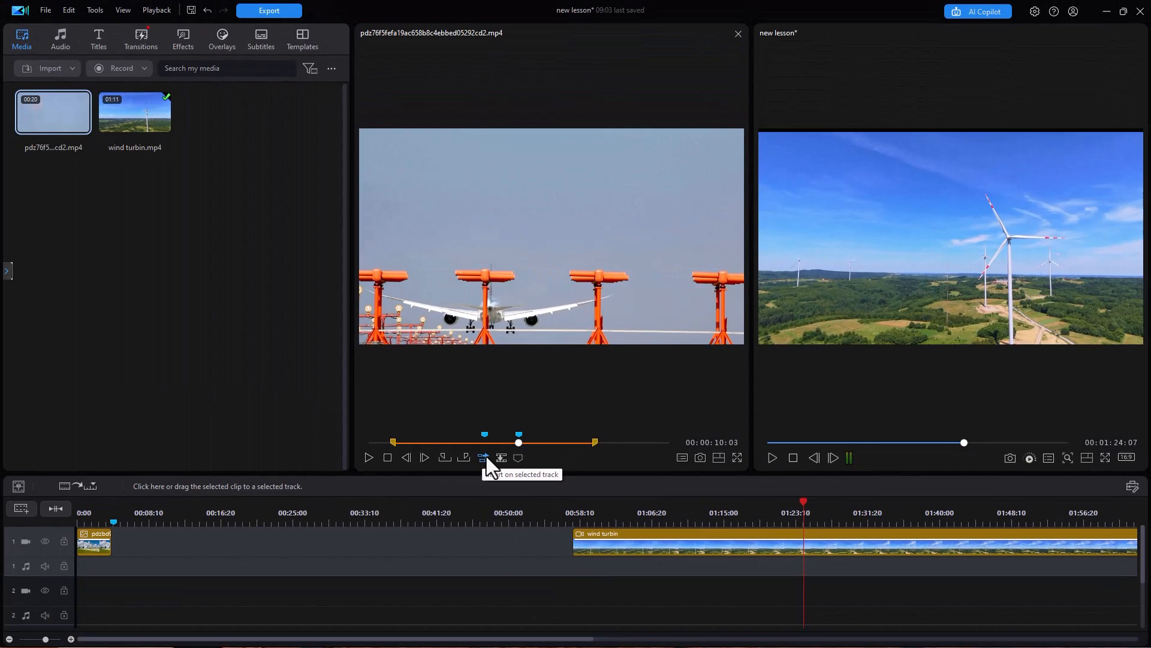
Try inserting and then overwriting the trimmed airplane clip on track 1 at the timeline playhead, undoing each attempt.
{"action": "left_click", "coordinate": [484, 457]}
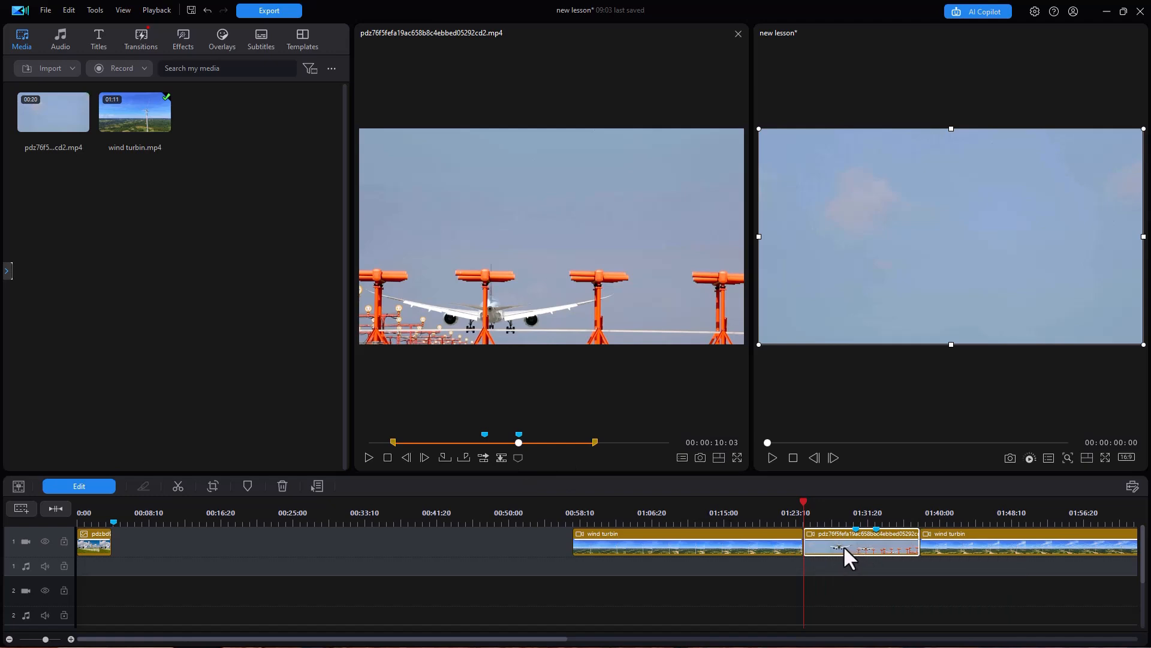
{"action": "key", "text": "ctrl+z"}
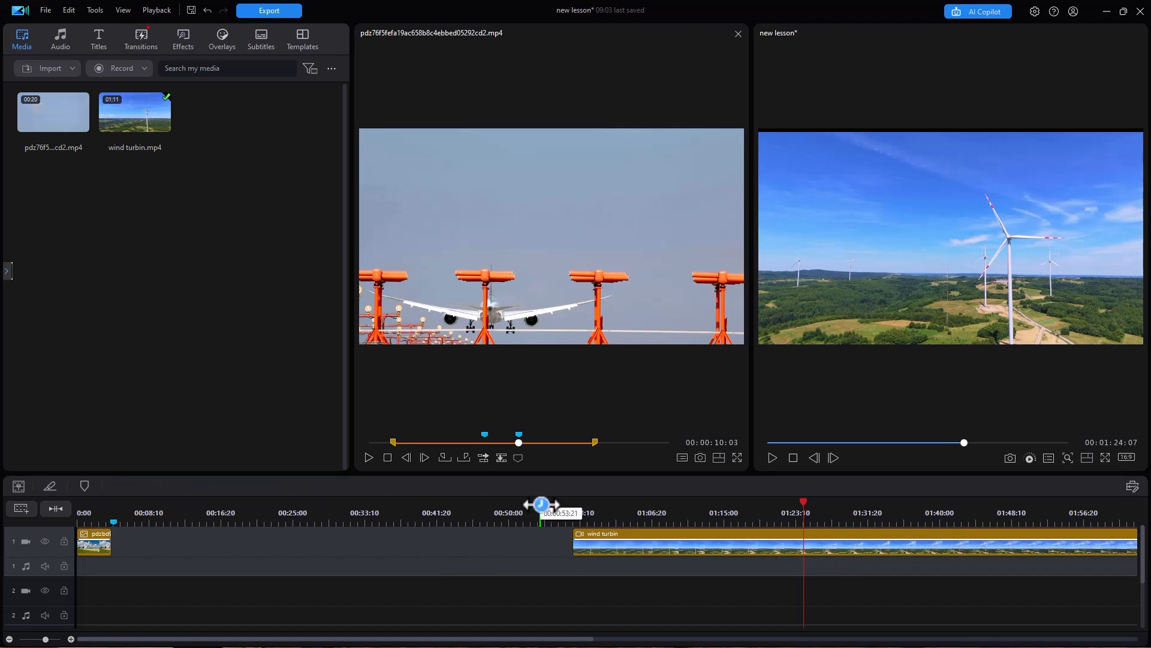
{"action": "left_click", "coordinate": [500, 458]}
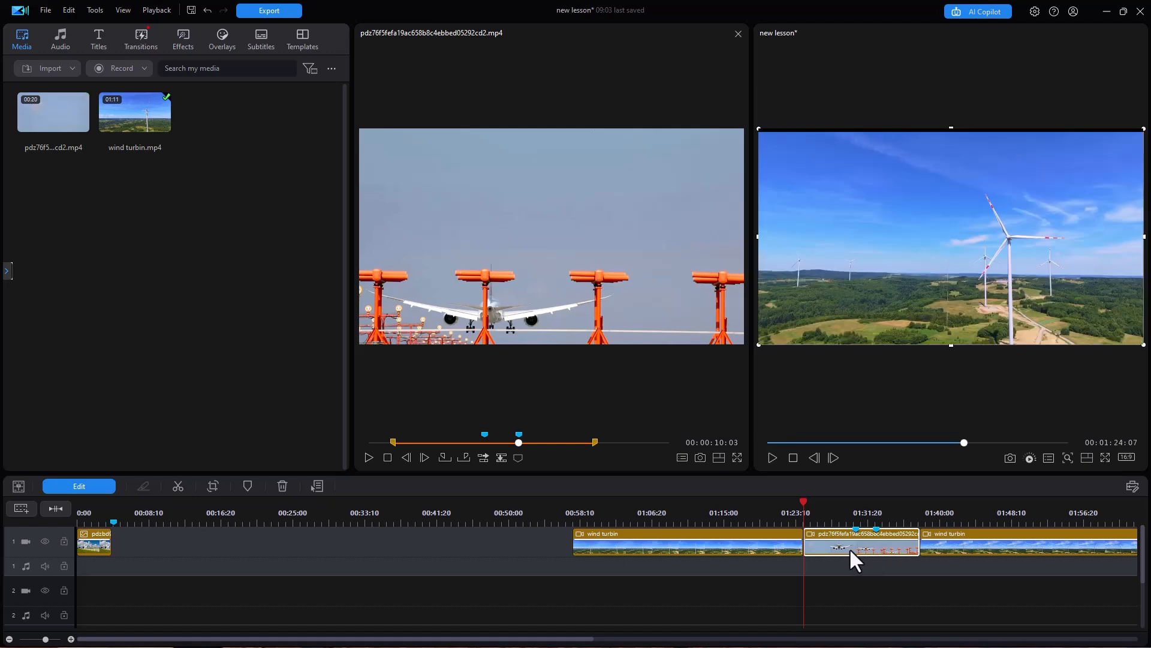
{"action": "key", "text": "ctrl+z"}
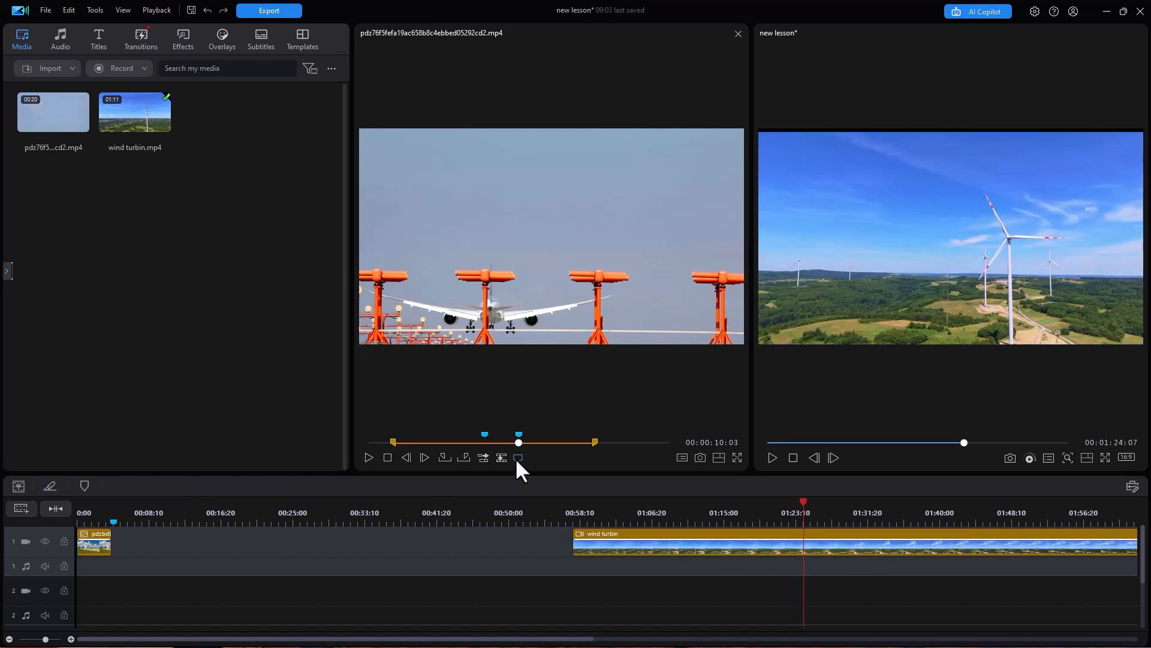
Place the trimmed airplane clip on video track 1 in the gap between the barn image and the wind turbine clip.
{"action": "left_click_drag", "start_coordinate": [474, 237], "coordinate": [220, 547]}
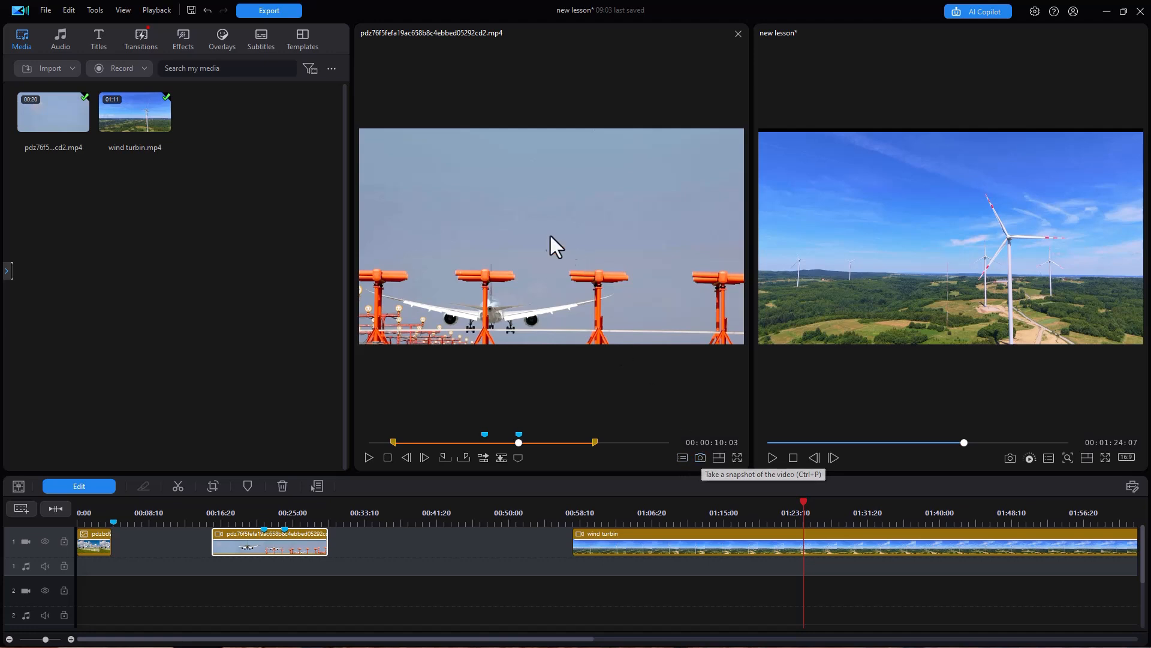
Take a snapshot of the airplane clip's current preview frame and save it as test in JPG format.
{"action": "left_click", "coordinate": [700, 457]}
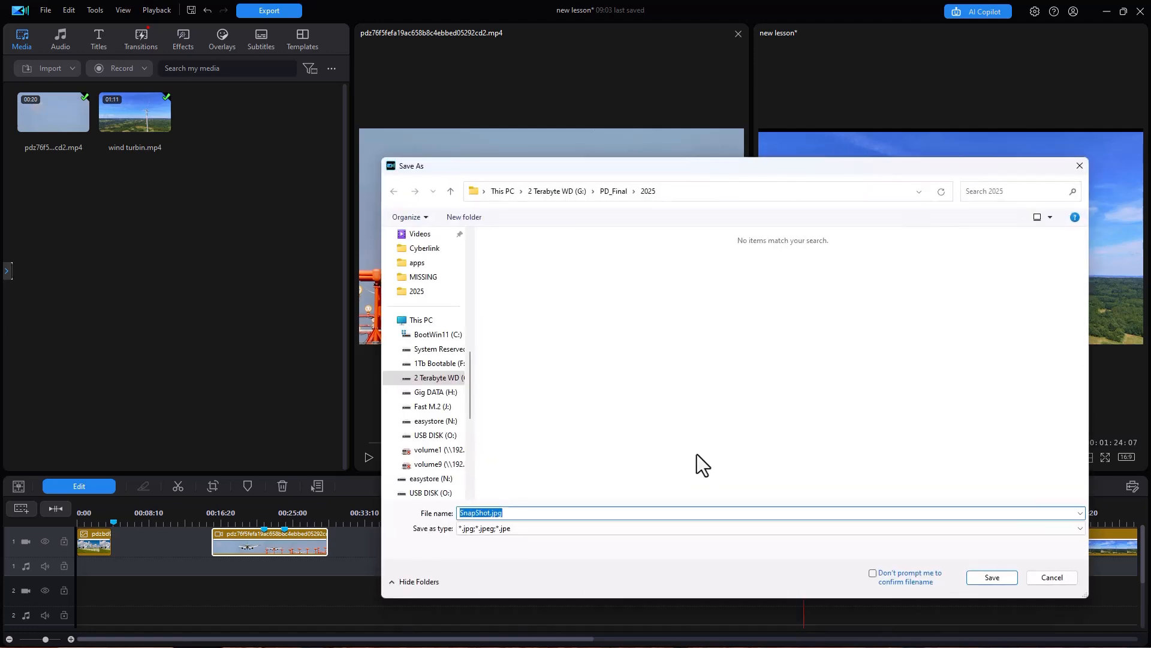
{"action": "type", "text": "test"}
{"action": "key", "text": "Return"}
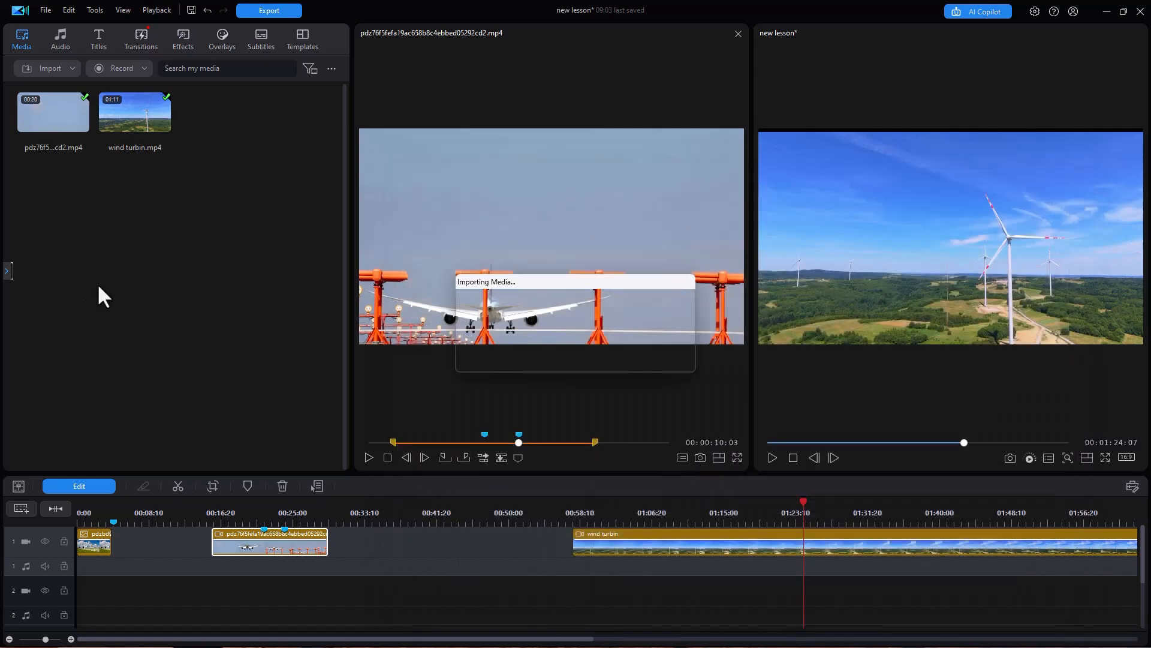
Show all media types in the library and bring the barn image into the library preview window.
{"action": "left_click", "coordinate": [310, 66]}
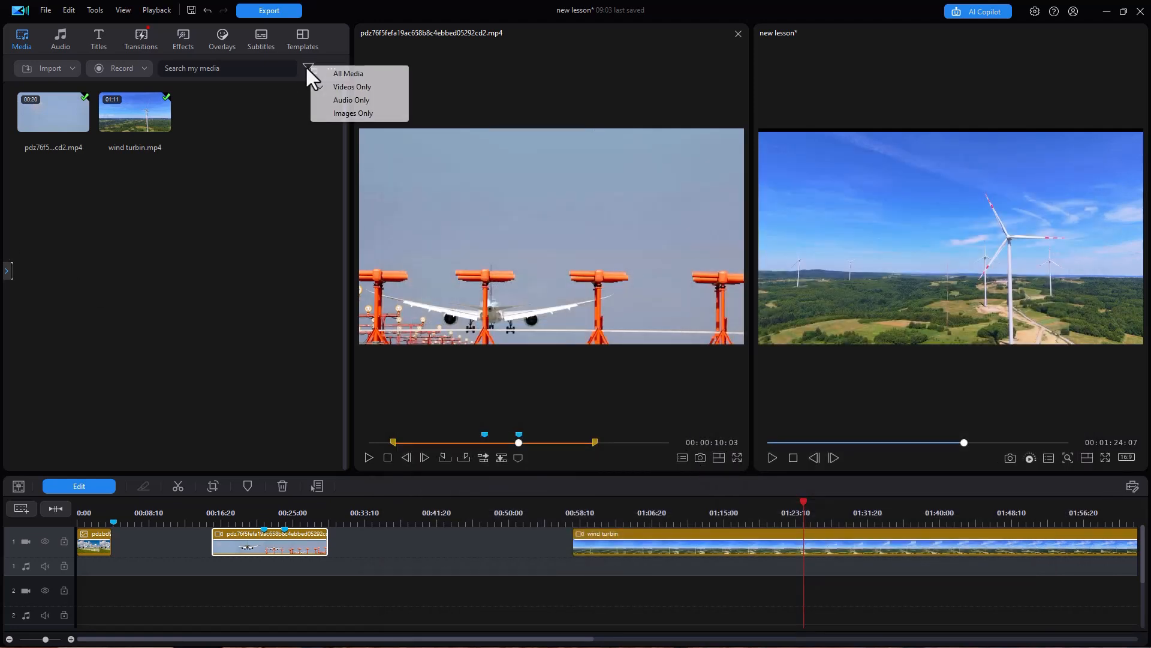
{"action": "left_click", "coordinate": [347, 73]}
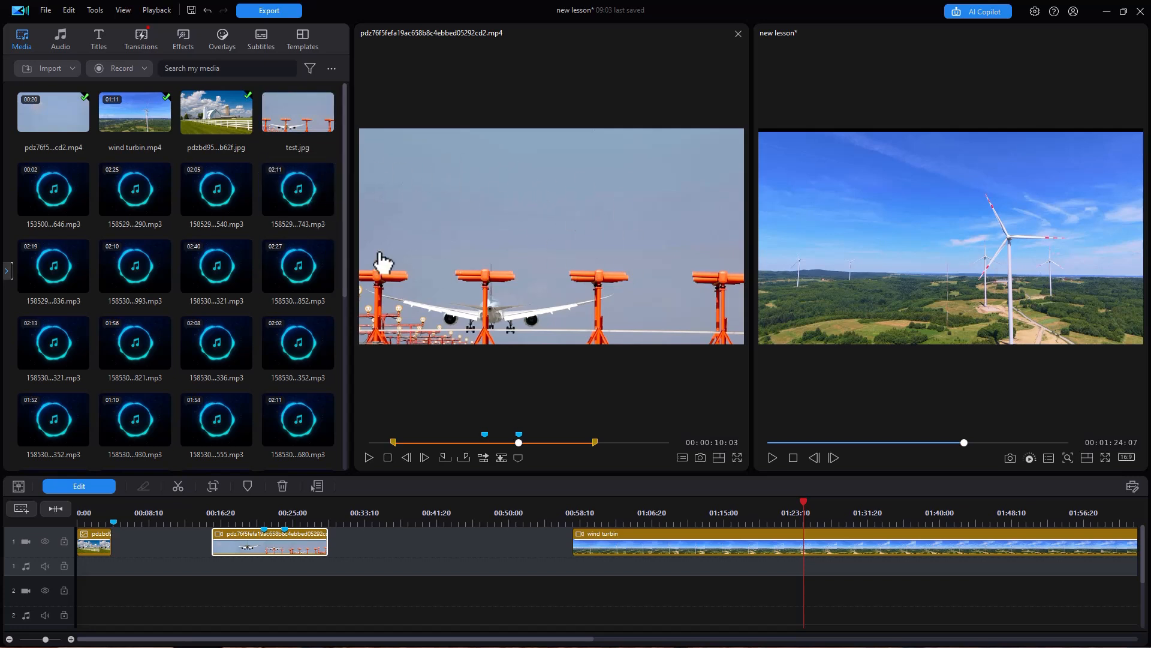
{"action": "left_click", "coordinate": [218, 107]}
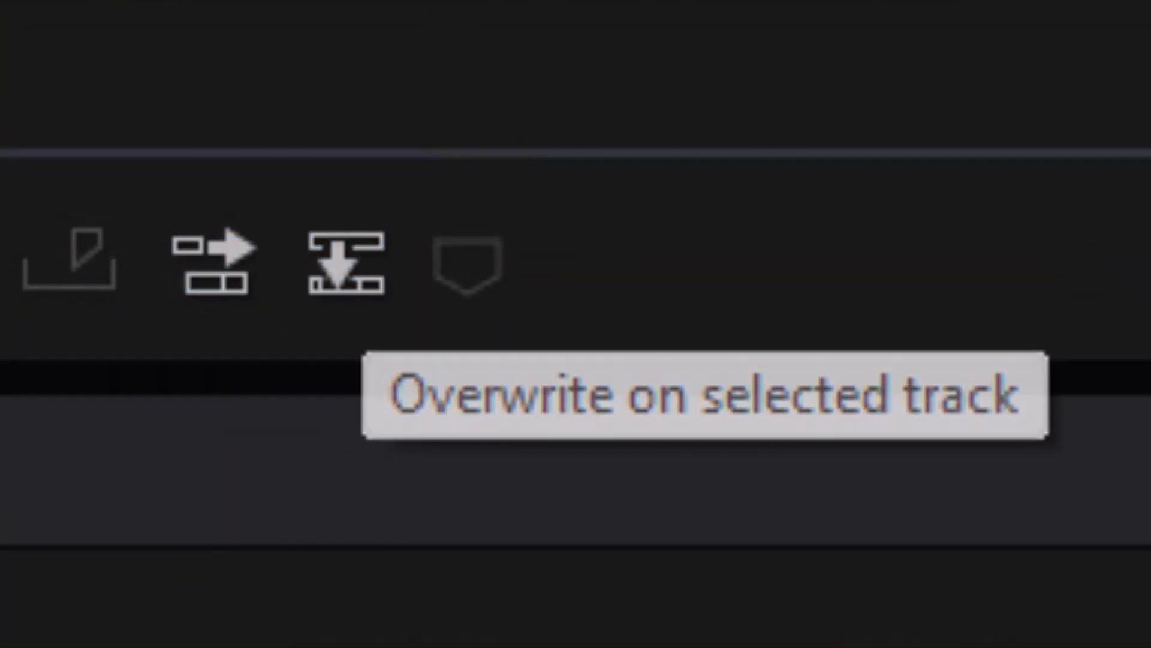
Place the barn image on video track 1 in the gap between the airplane clip and the wind turbine clip.
{"action": "left_click_drag", "start_coordinate": [216, 113], "coordinate": [369, 544]}
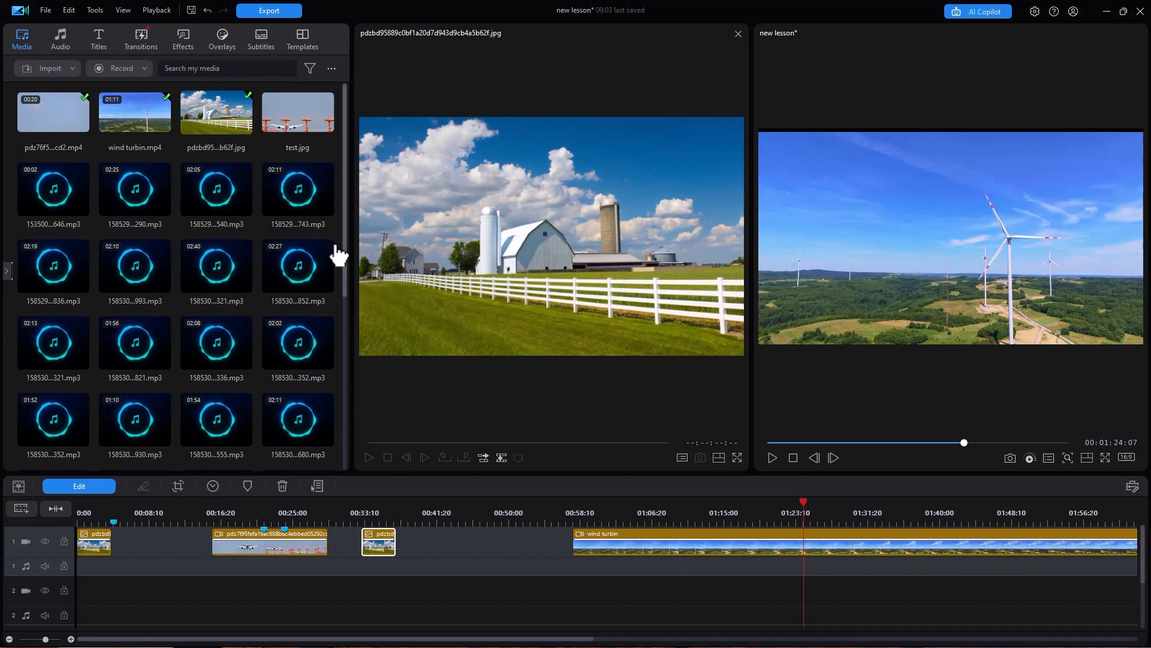
Bring the Sounds Like You audio into the library preview window and trim it from about 24 seconds to about 1 minute 4 seconds.
{"action": "left_click_drag", "start_coordinate": [346, 271], "coordinate": [318, 520]}
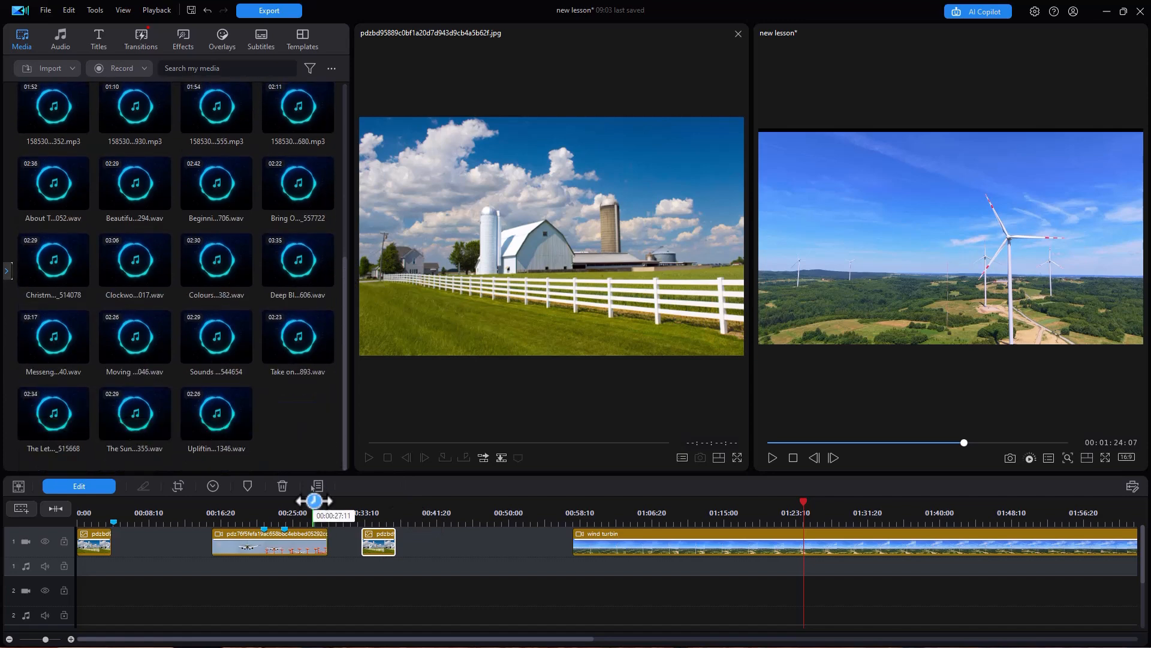
{"action": "left_click", "coordinate": [219, 336]}
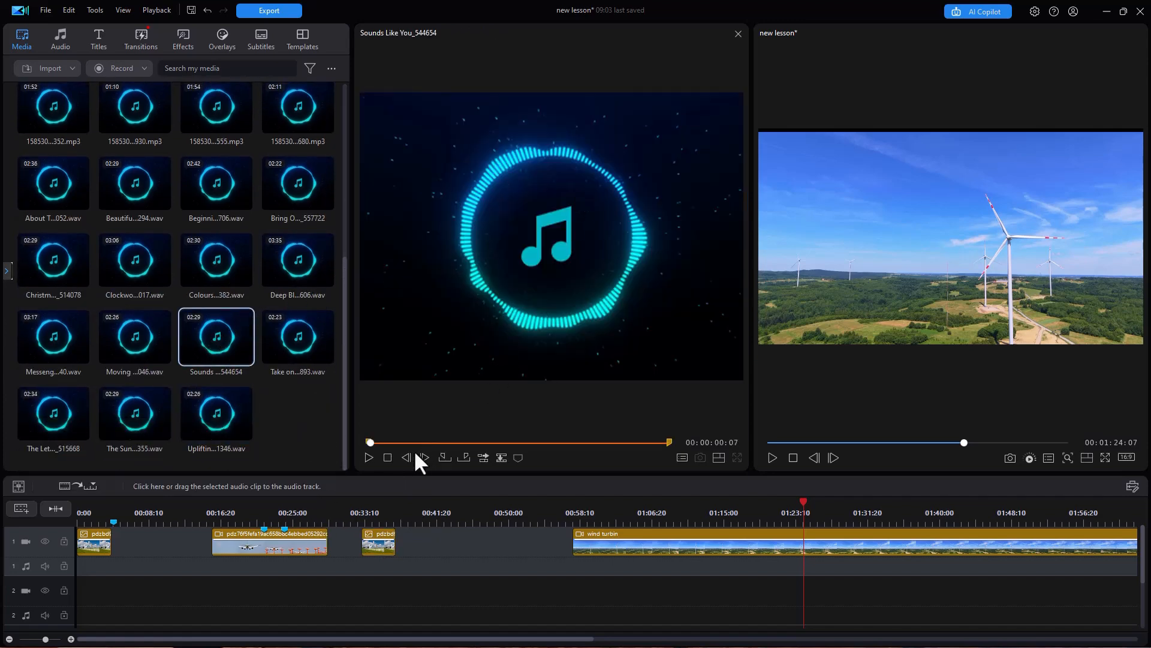
{"action": "left_click_drag", "start_coordinate": [371, 443], "coordinate": [419, 442]}
{"action": "left_click", "coordinate": [439, 456]}
{"action": "left_click", "coordinate": [497, 443]}
{"action": "left_click", "coordinate": [463, 456]}
Try inserting the trimmed Sounds Like You audio on track 1 at about 38 seconds on the timeline, and undo the insertion.
{"action": "left_click_drag", "start_coordinate": [480, 451], "coordinate": [410, 514]}
{"action": "left_click", "coordinate": [484, 457]}
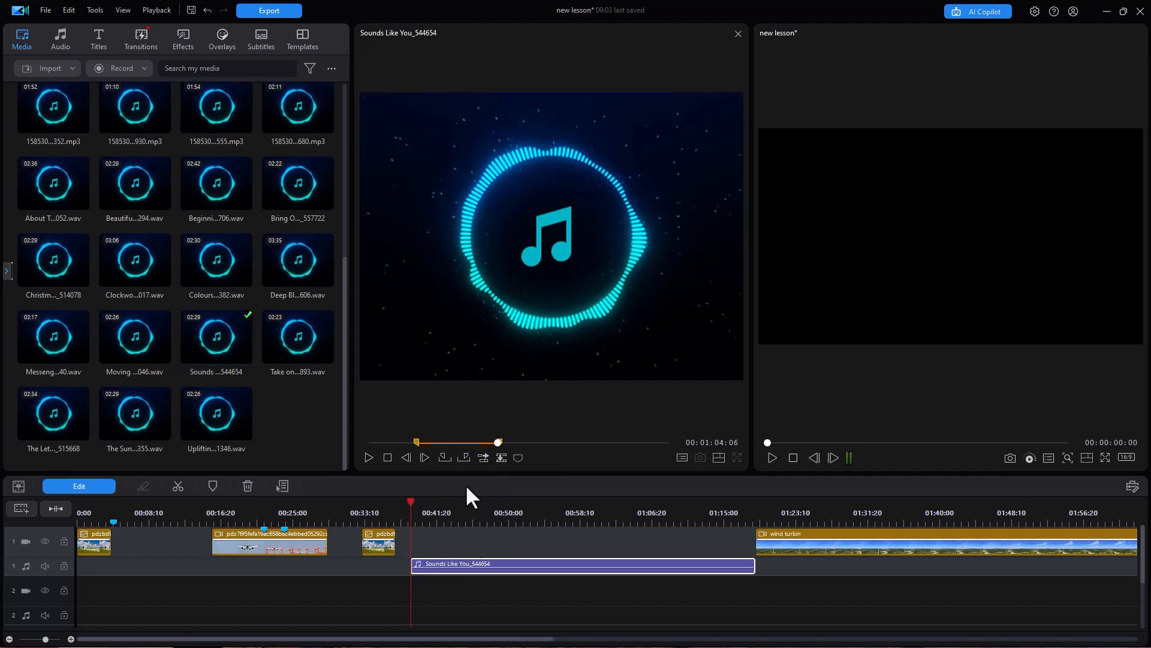
{"action": "key", "text": "ctrl+z"}
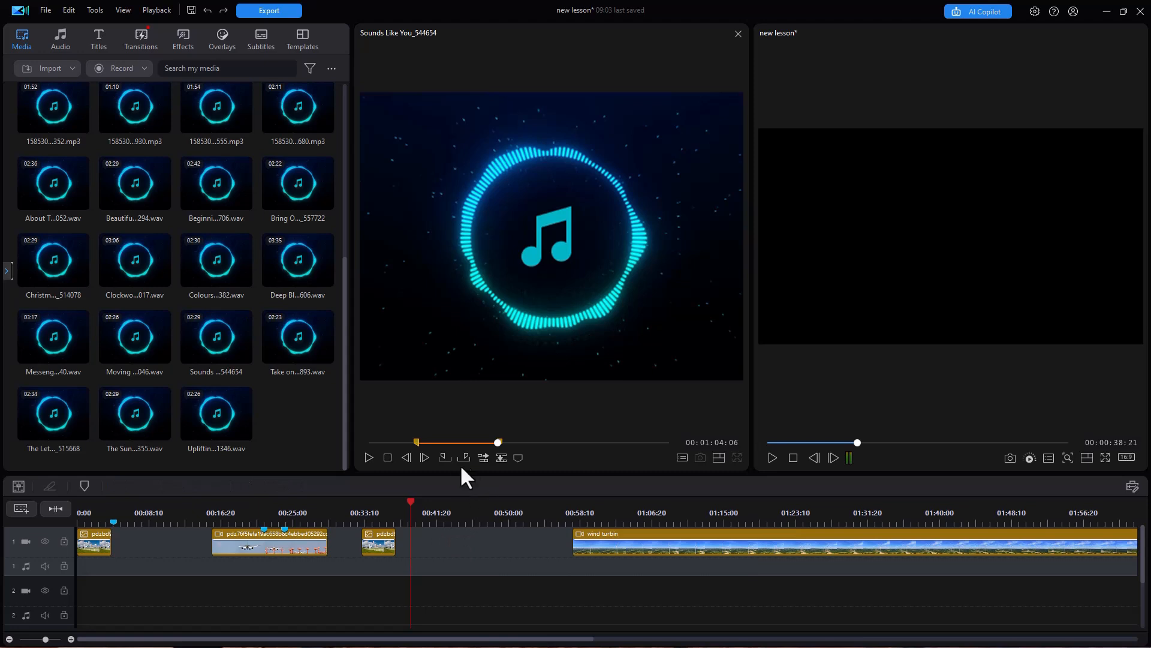
Place the trimmed Sounds Like You audio on audio track 1, starting beneath the airplane clip.
{"action": "left_click_drag", "start_coordinate": [537, 294], "coordinate": [258, 565]}
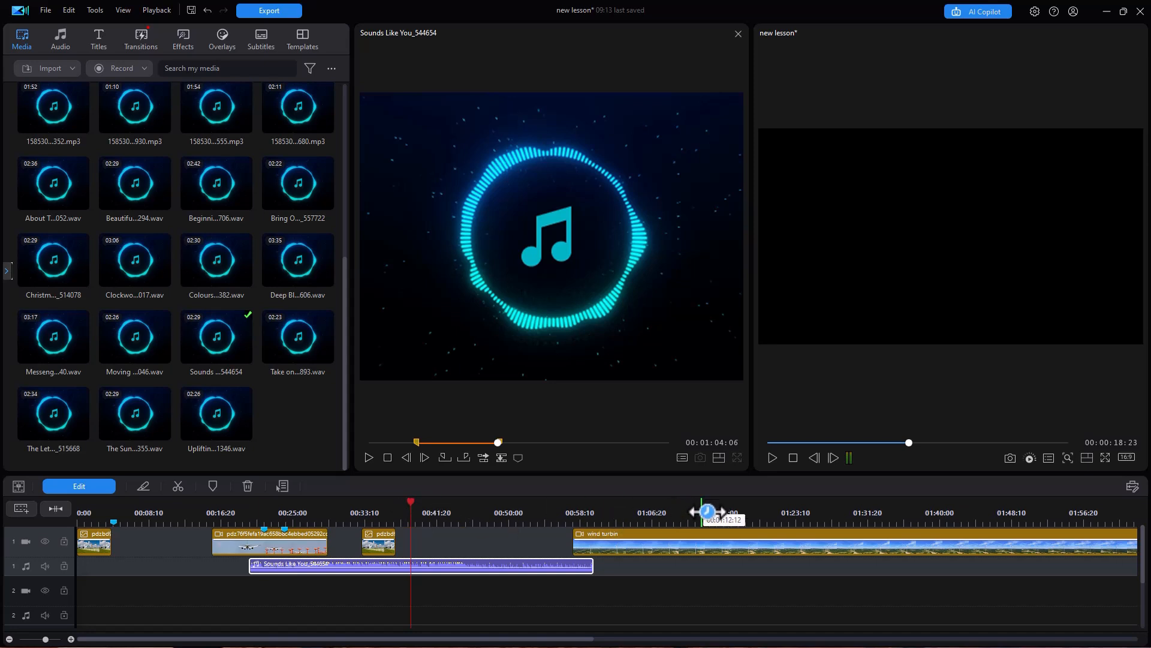
Select the wind turbine clip on the timeline with the playhead at about 1:15, and close the library preview window.
{"action": "left_click", "coordinate": [726, 512]}
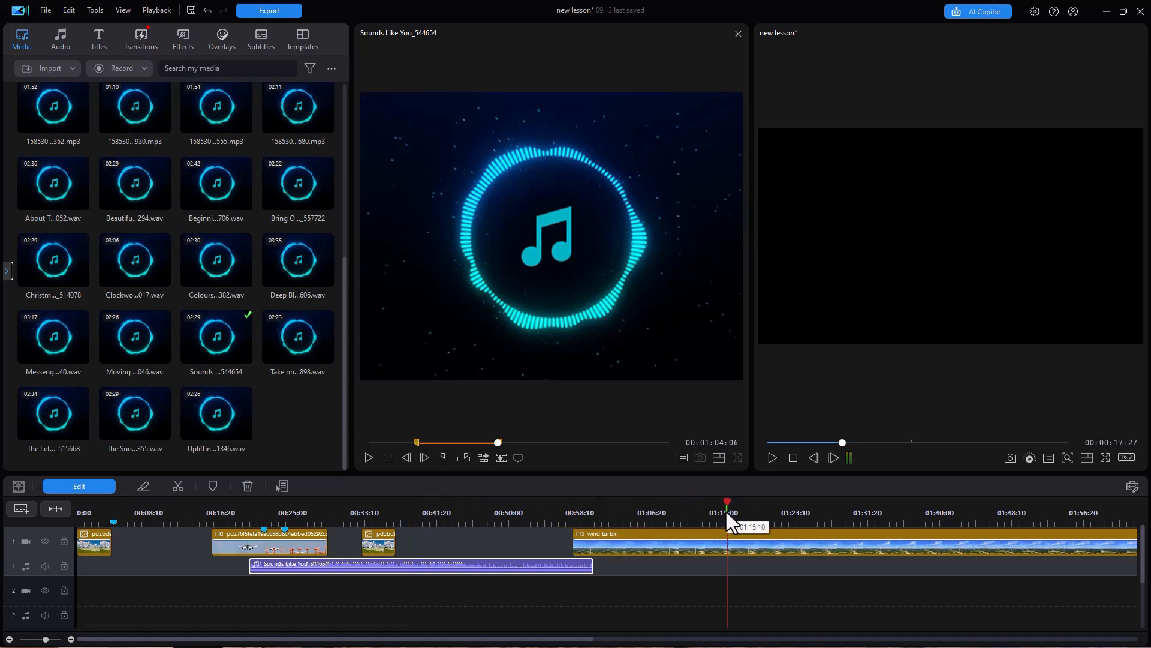
{"action": "left_click", "coordinate": [728, 543]}
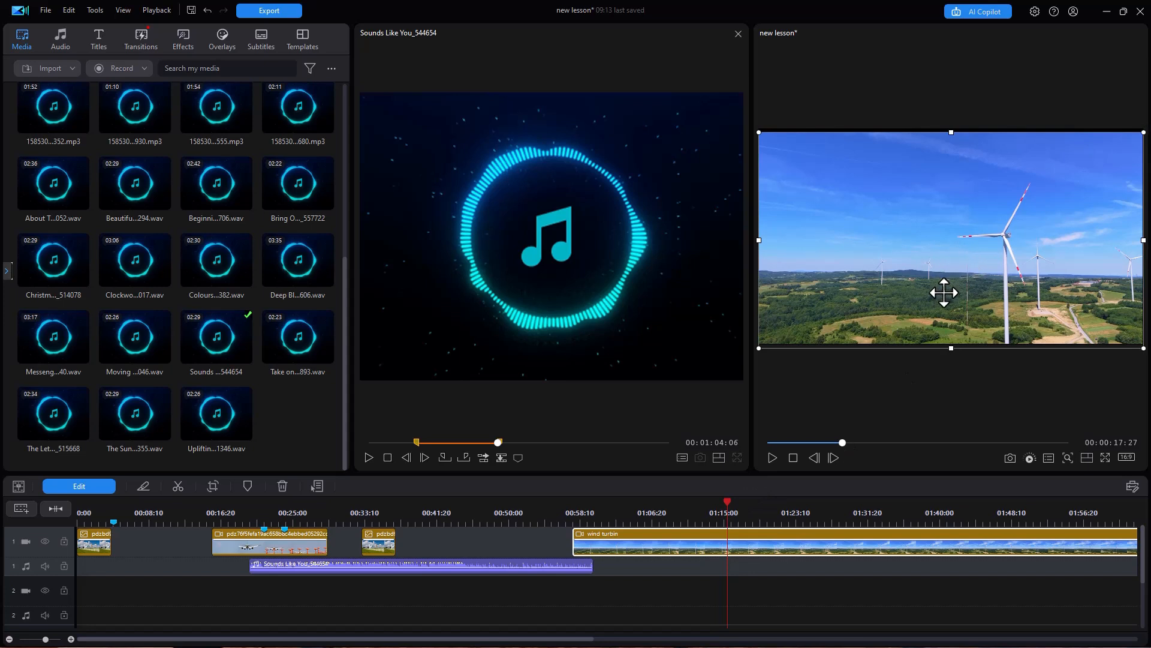
{"action": "left_click", "coordinate": [738, 34]}
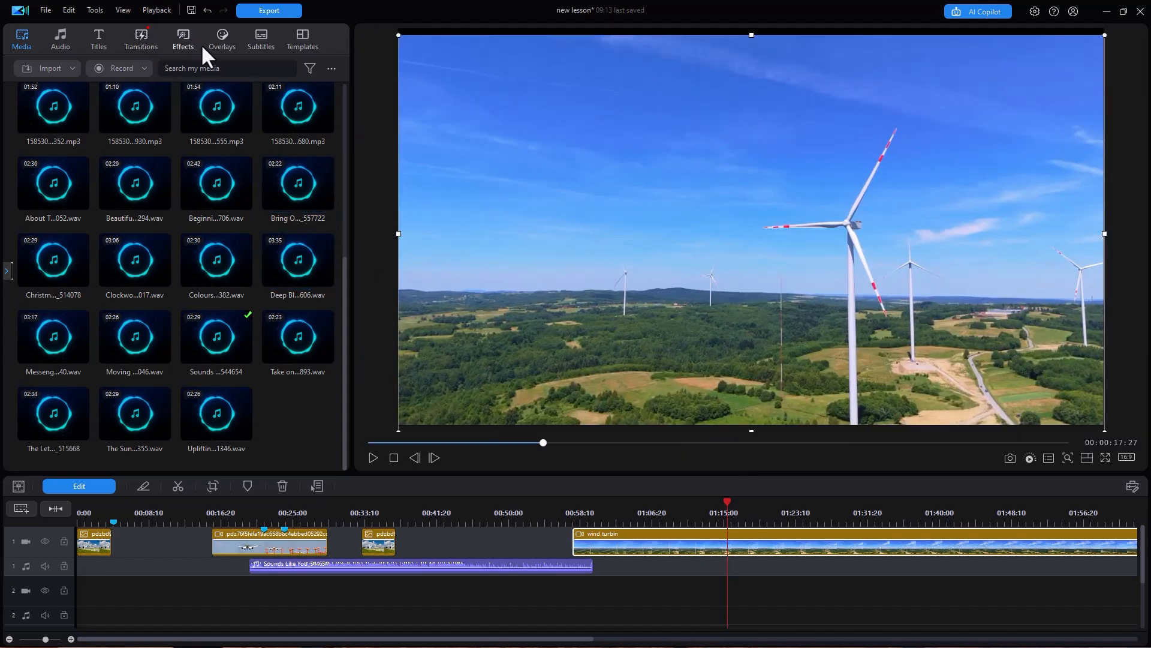
Show the library preview window again.
{"action": "left_click", "coordinate": [121, 8]}
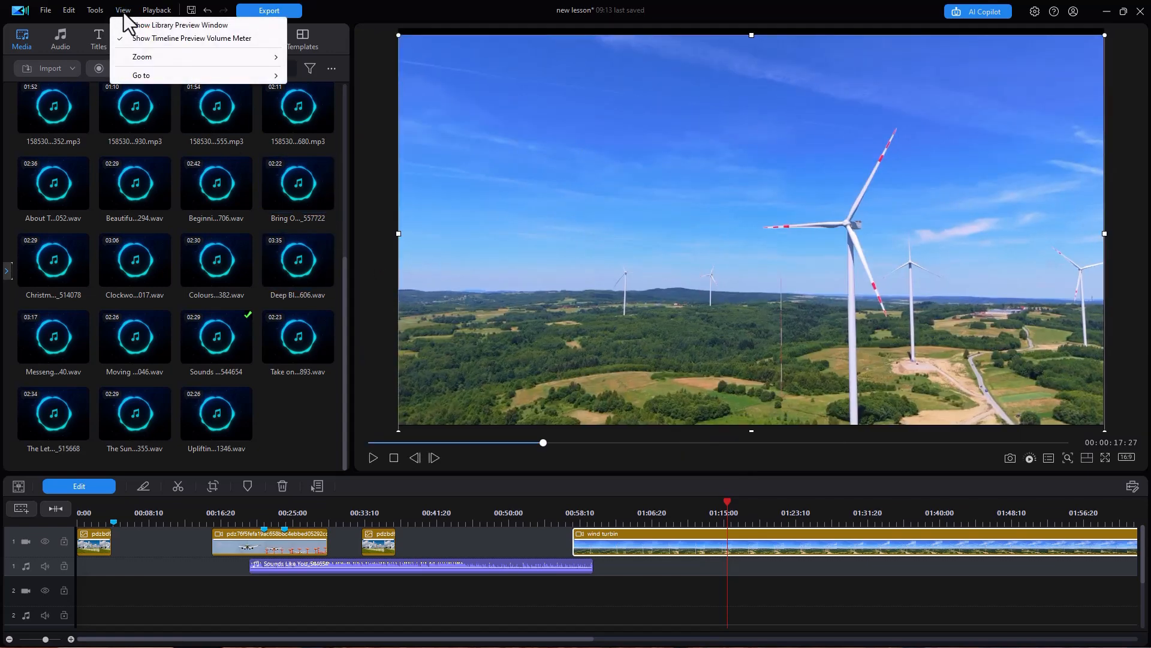
{"action": "left_click", "coordinate": [155, 25]}
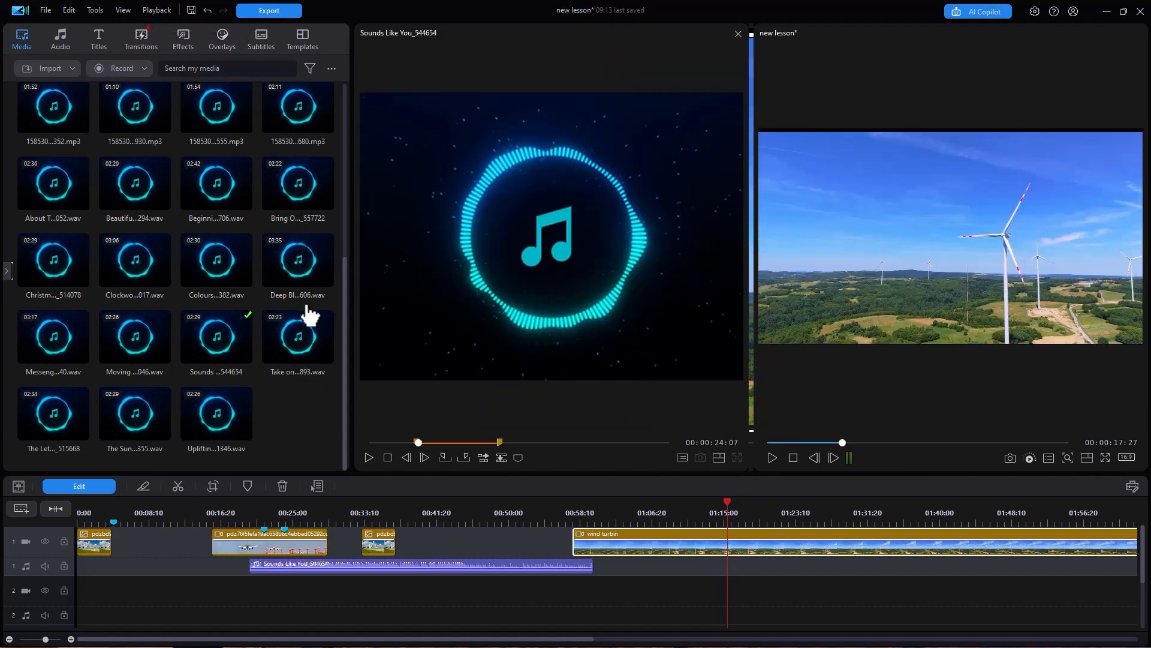
Play the wind turbine video and the airplane video from the media library in the library preview window.
{"action": "left_click_drag", "start_coordinate": [340, 276], "coordinate": [309, 1]}
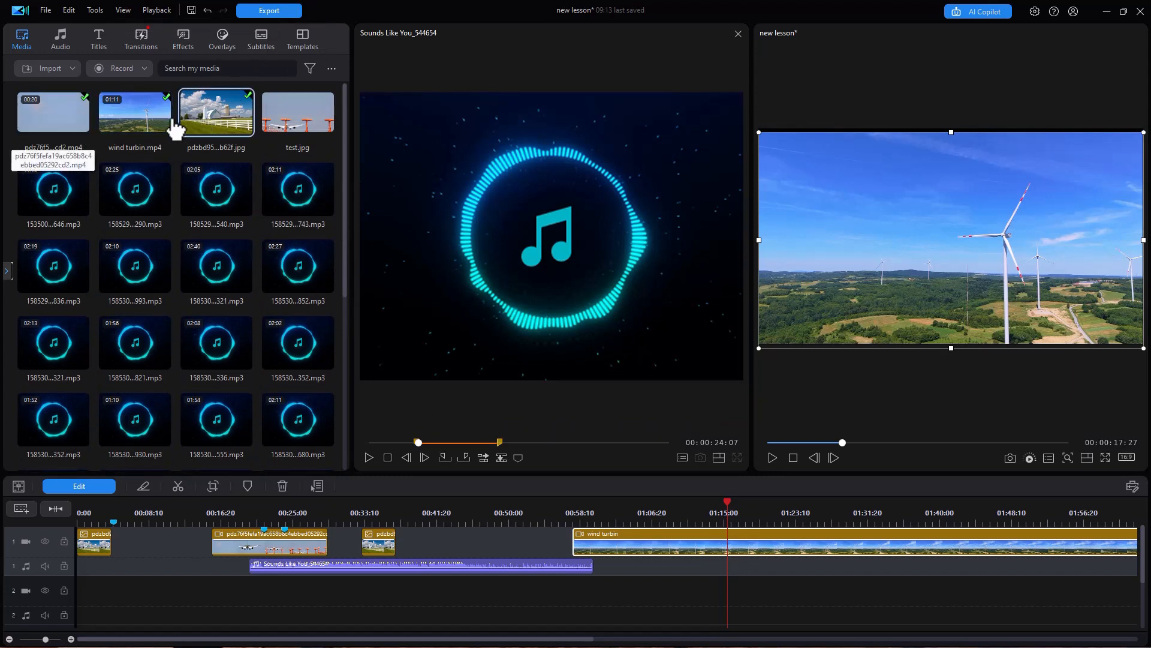
{"action": "double_click", "coordinate": [174, 120]}
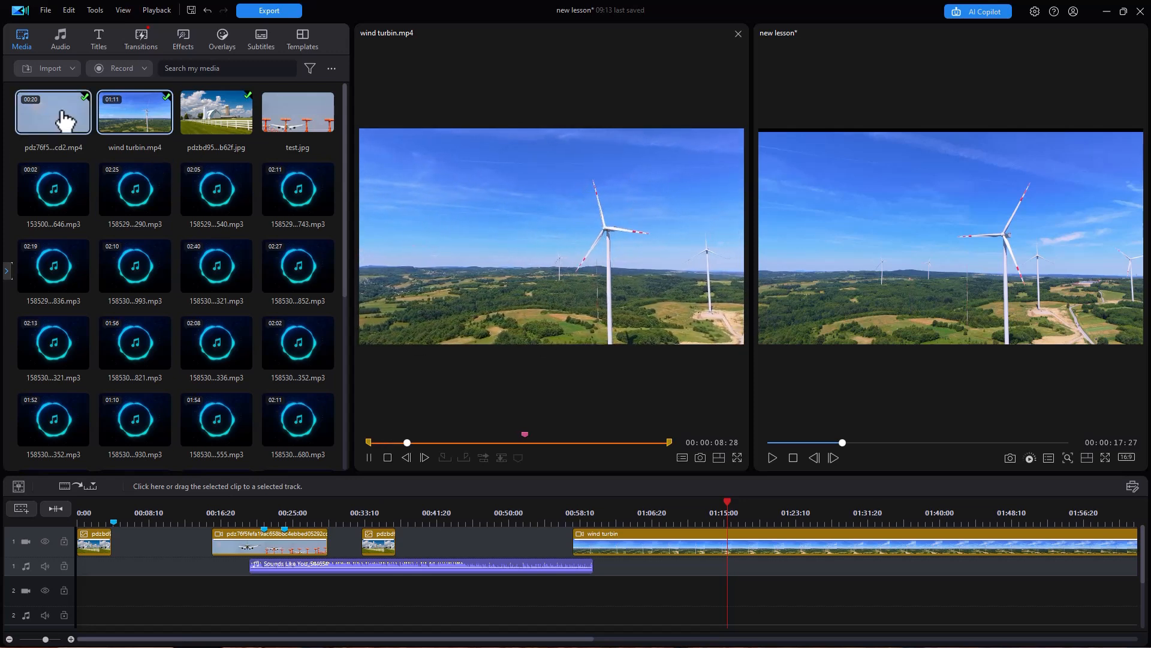
{"action": "left_click", "coordinate": [70, 113]}
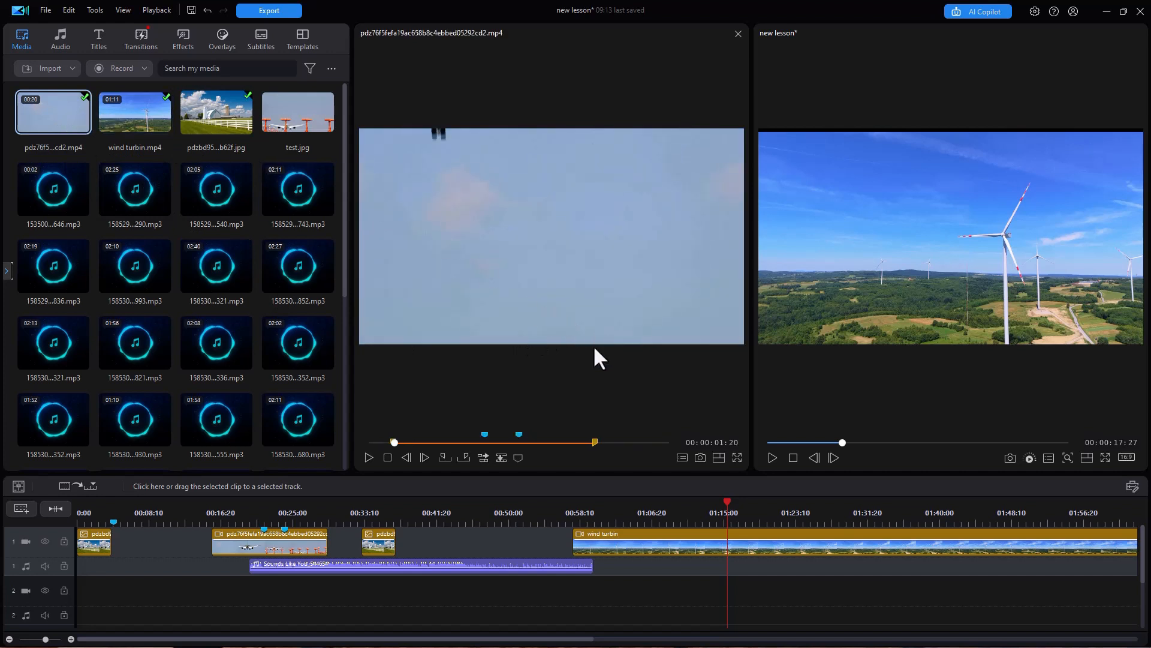
{"action": "left_click", "coordinate": [368, 455]}
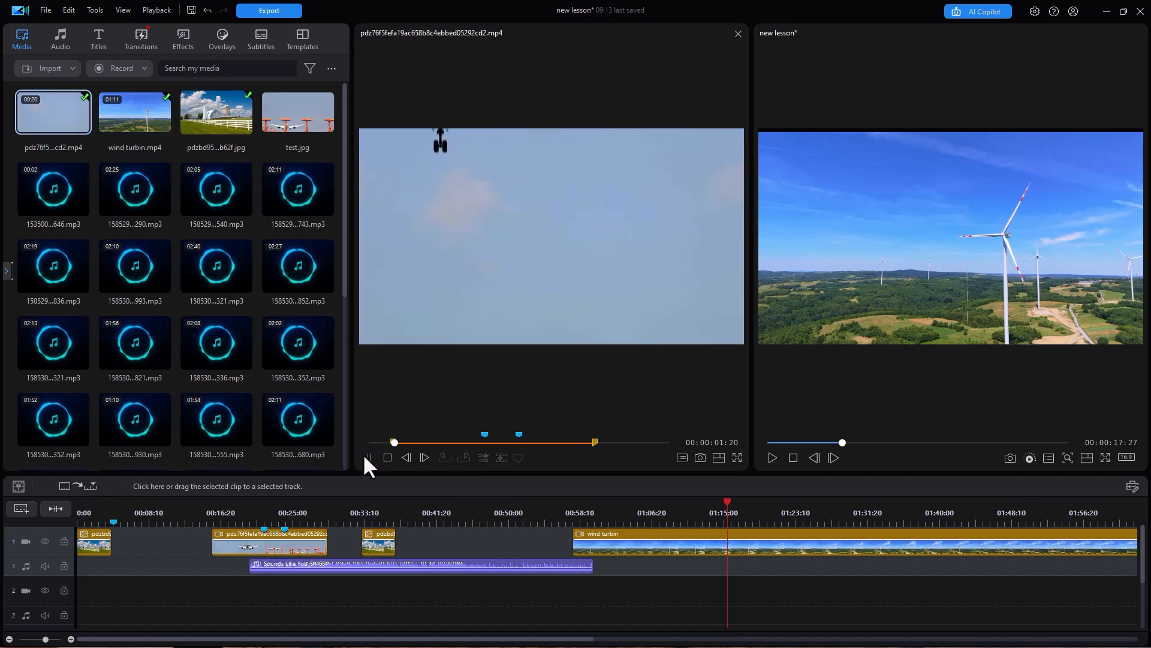